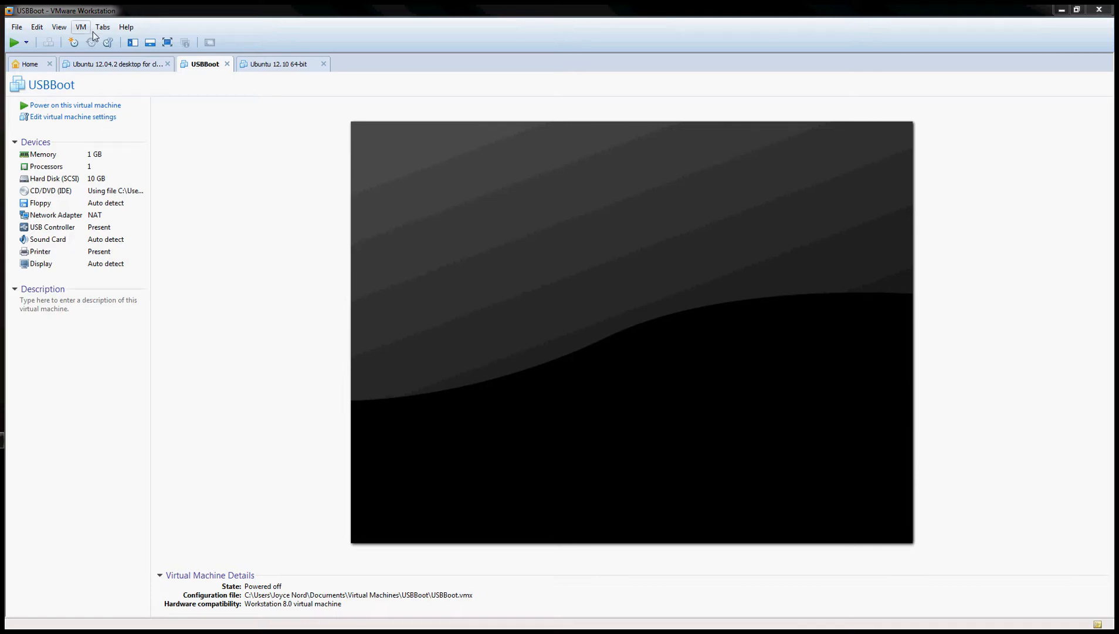
Step: Power on the USBBoot virtual machine and check the connection of the PNY USB 2.0 FD removable device
left_click(88, 107)
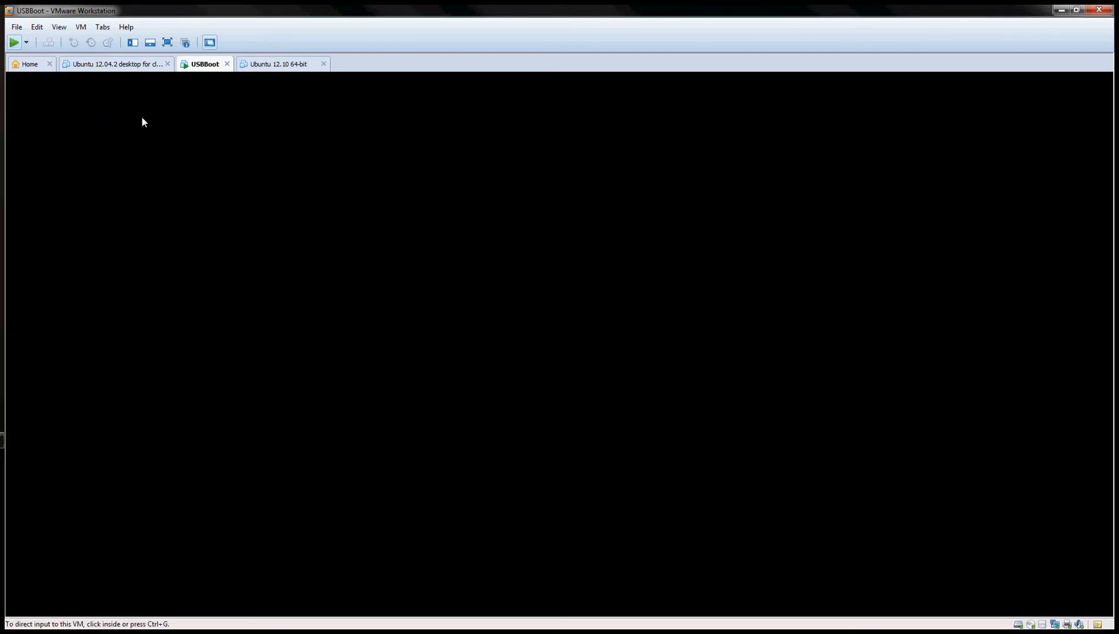
left_click(565, 360)
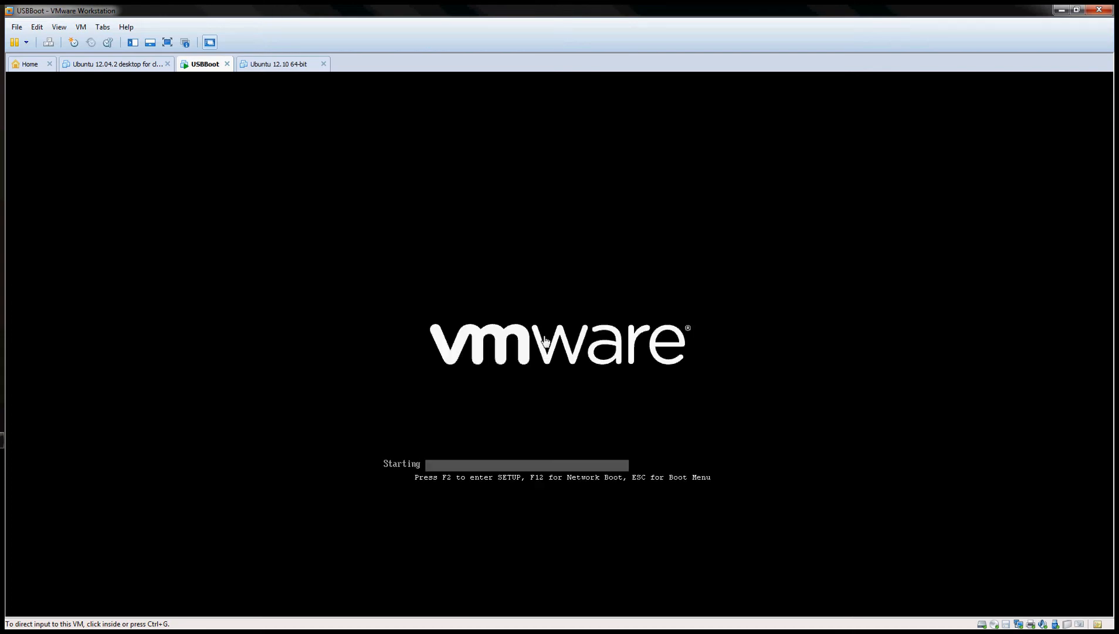
left_click(81, 27)
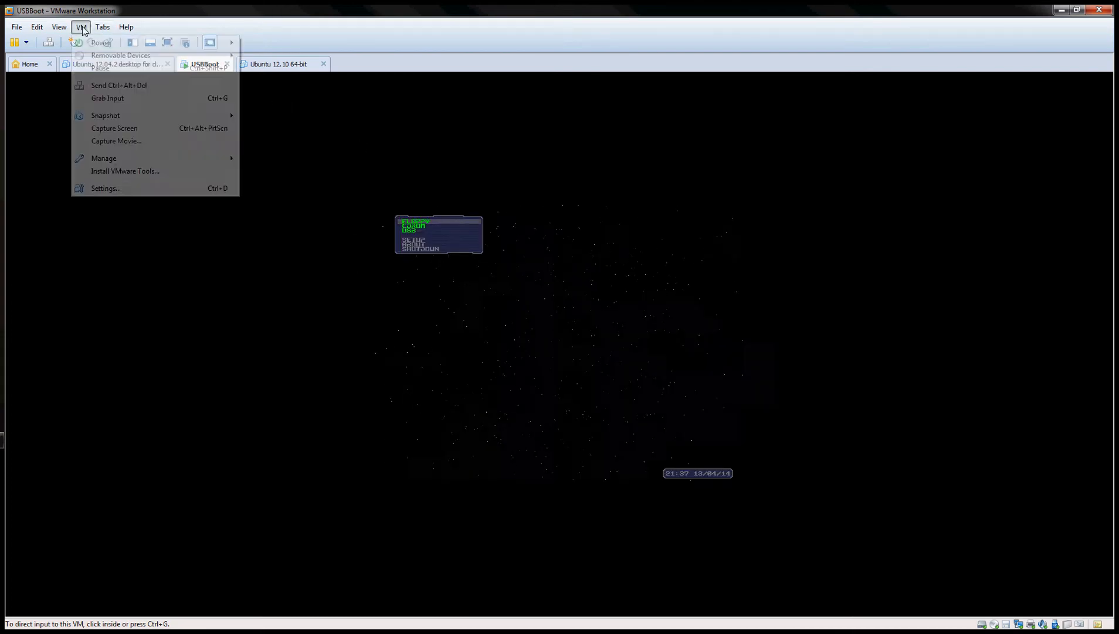
mouse_move(187, 58)
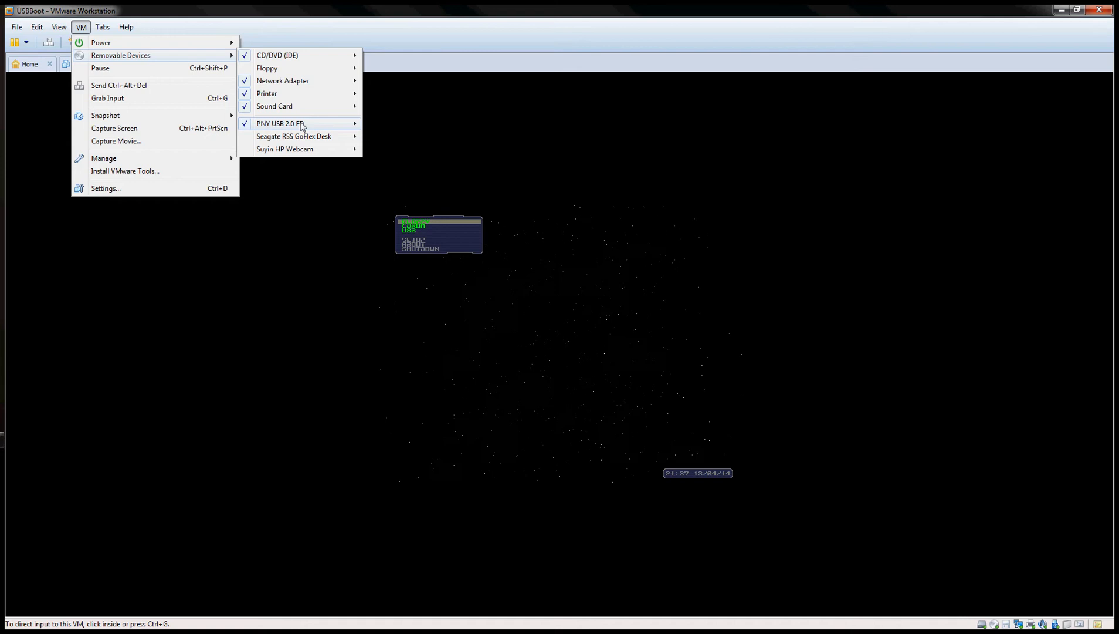
left_click(345, 25)
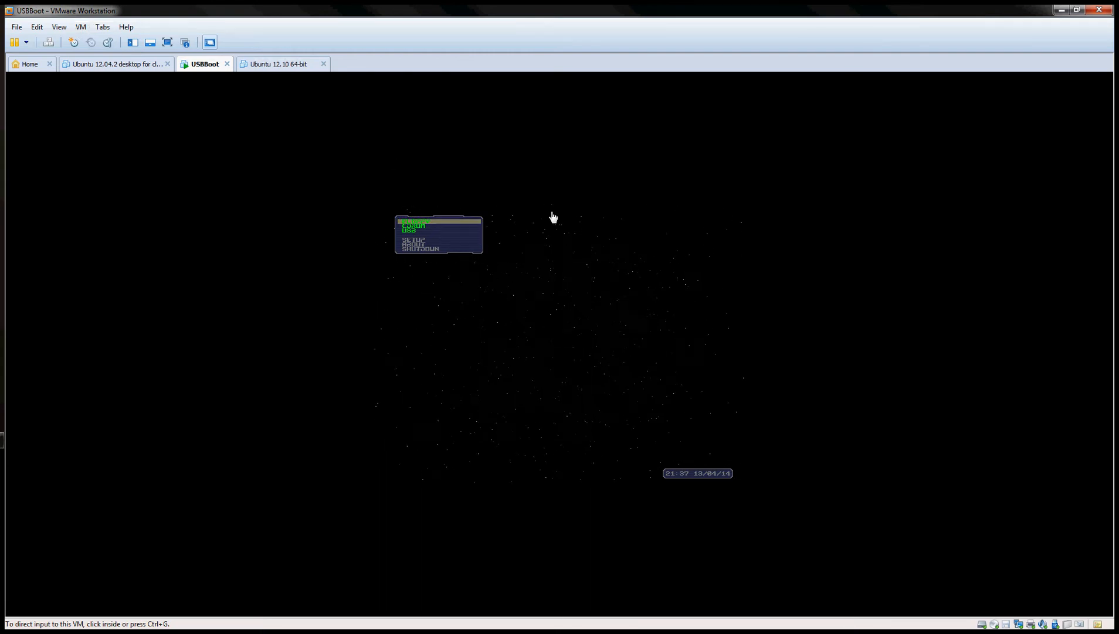
left_click(80, 29)
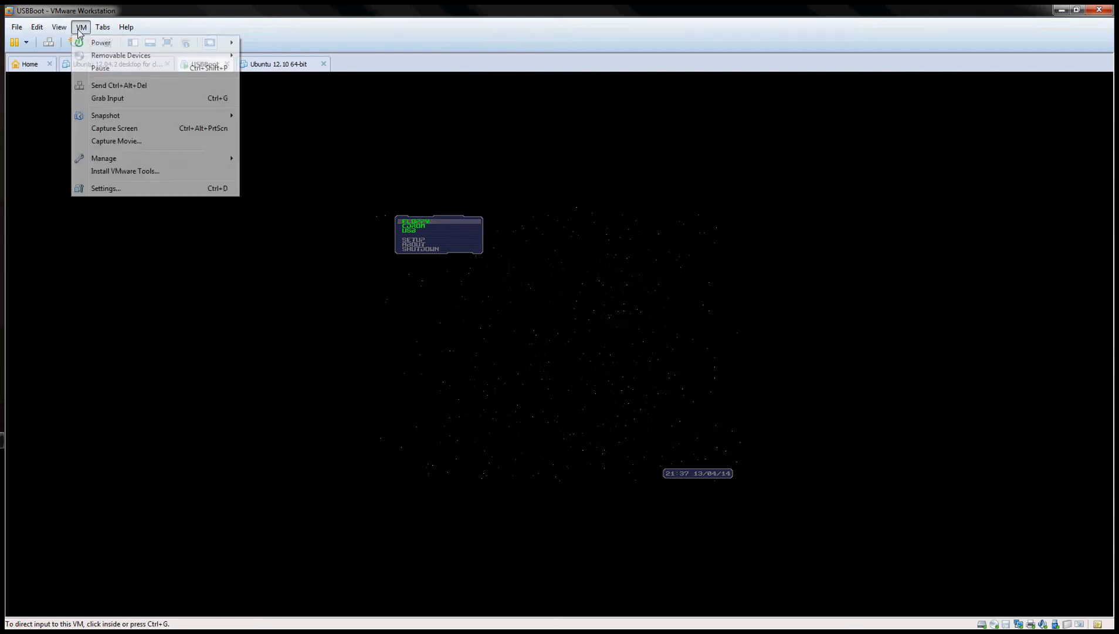
mouse_move(126, 61)
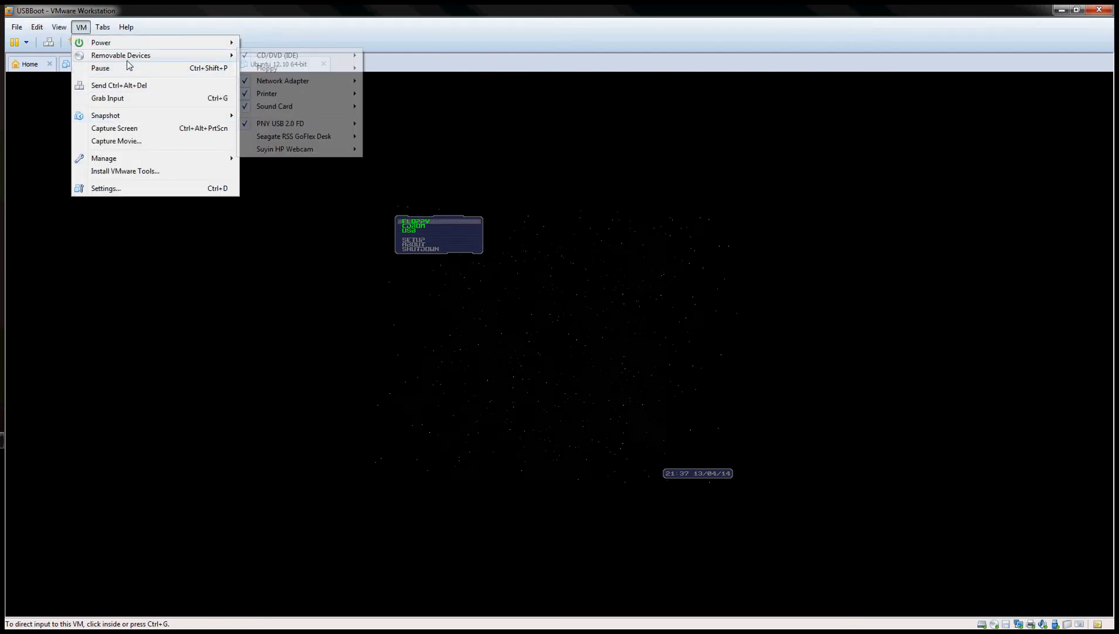
mouse_move(302, 125)
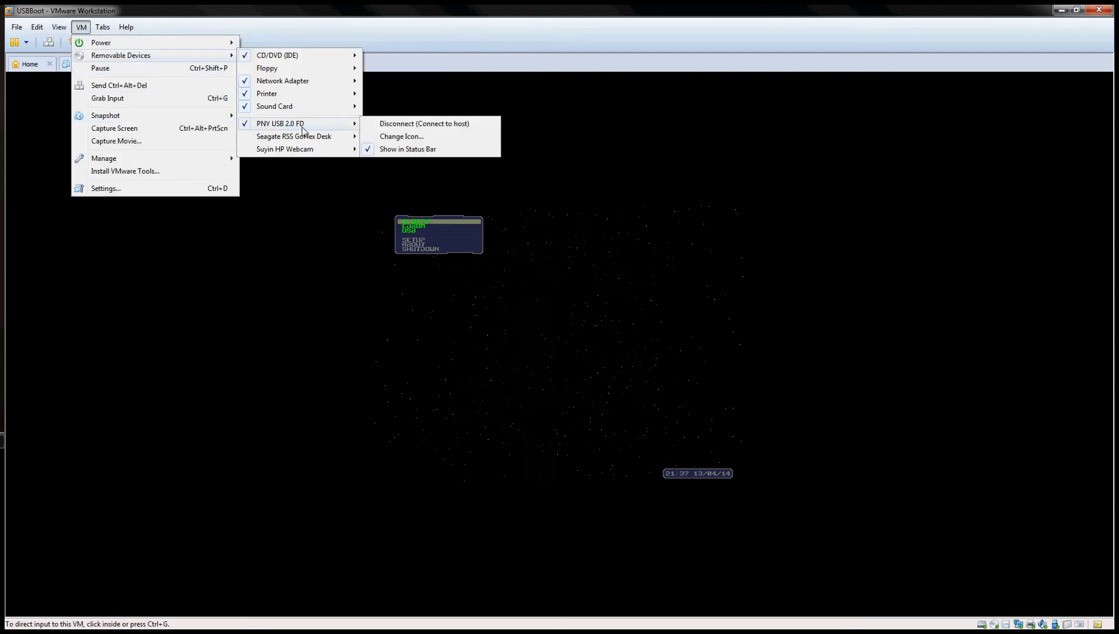
left_click(430, 68)
Step: Boot the virtual machine from USB in the boot manager
left_click(430, 230)
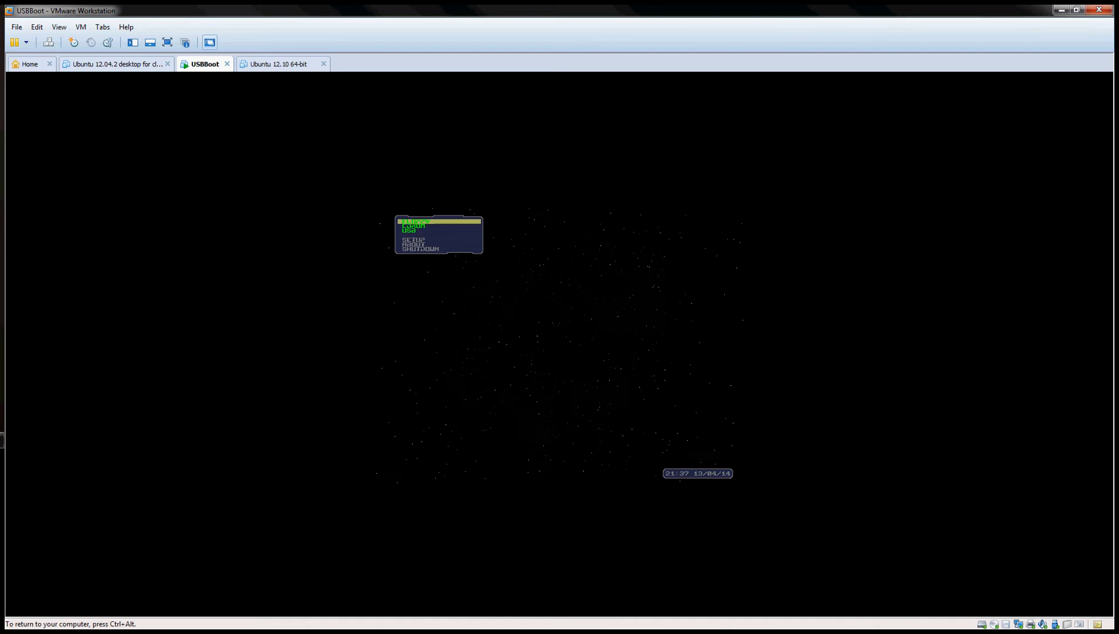
key("Down")
key("Down")
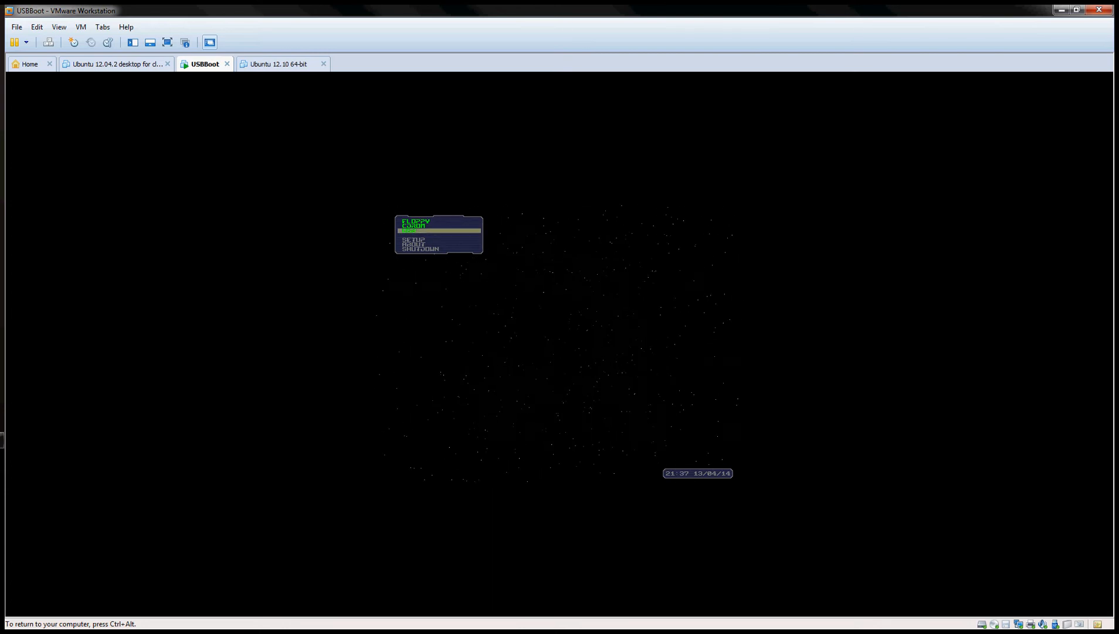
key("Return")
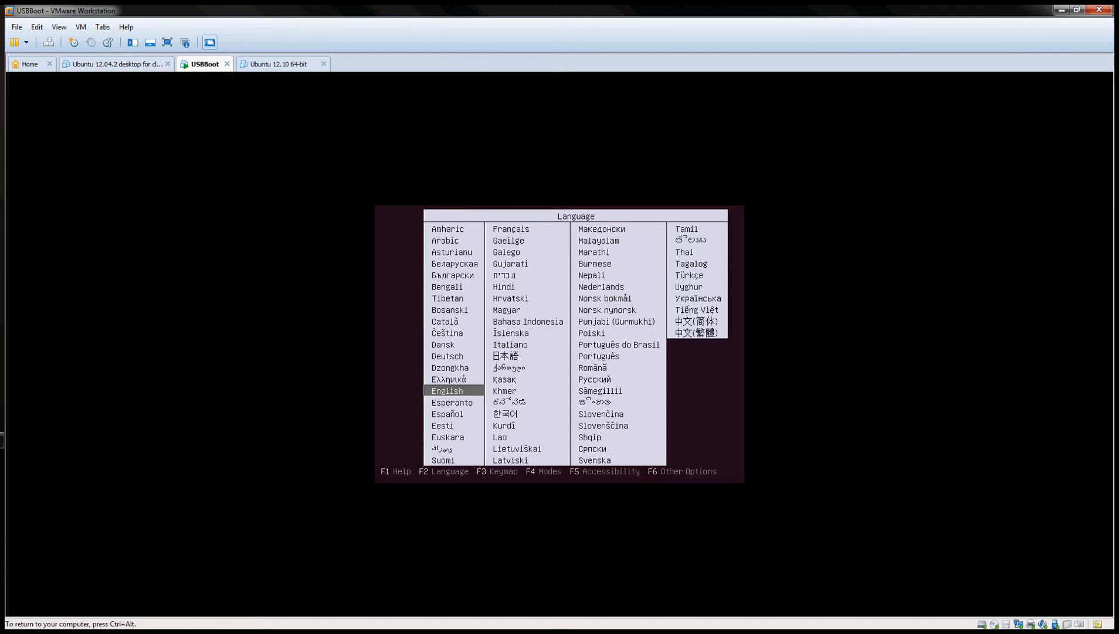
Step: Choose English as the boot menu language and go through the Ubuntu boot entries to Boot from first hard disk
key("Return")
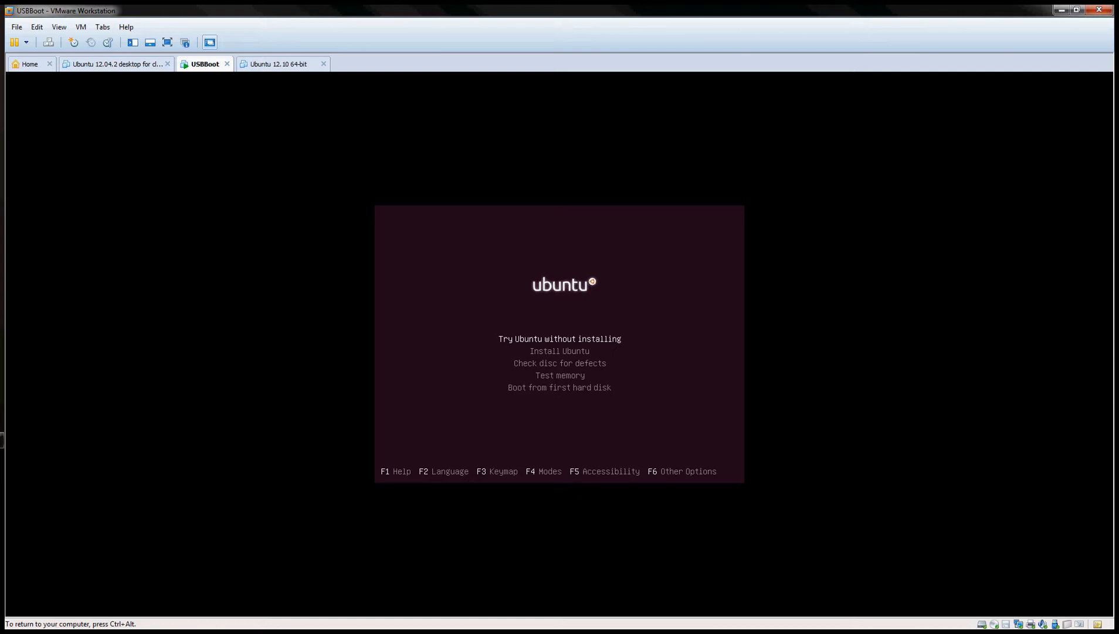
key("Down")
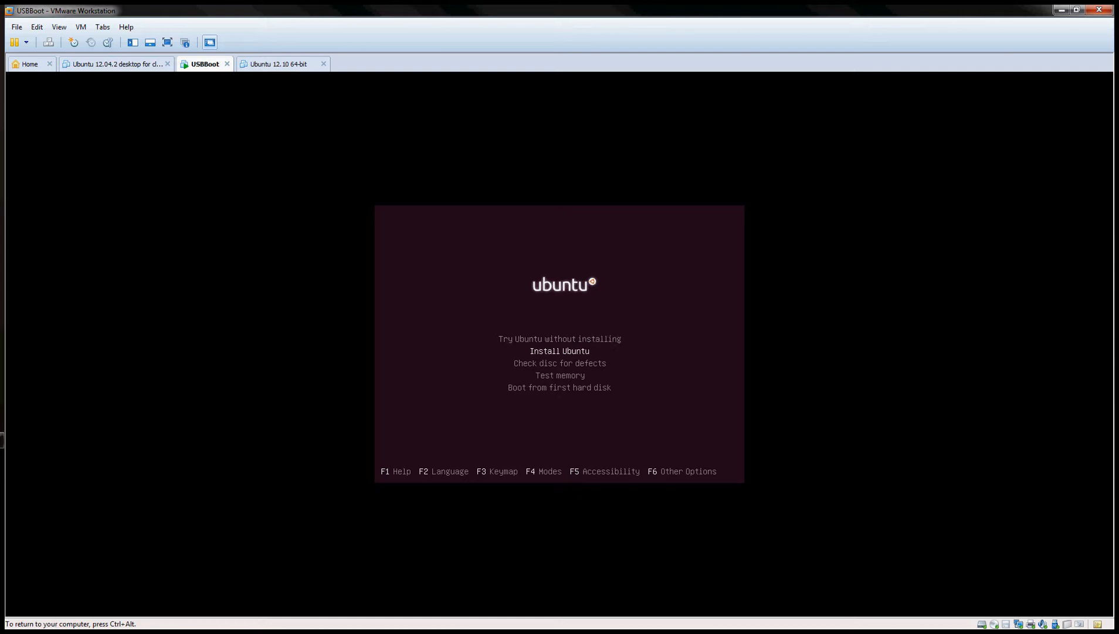
key("Down")
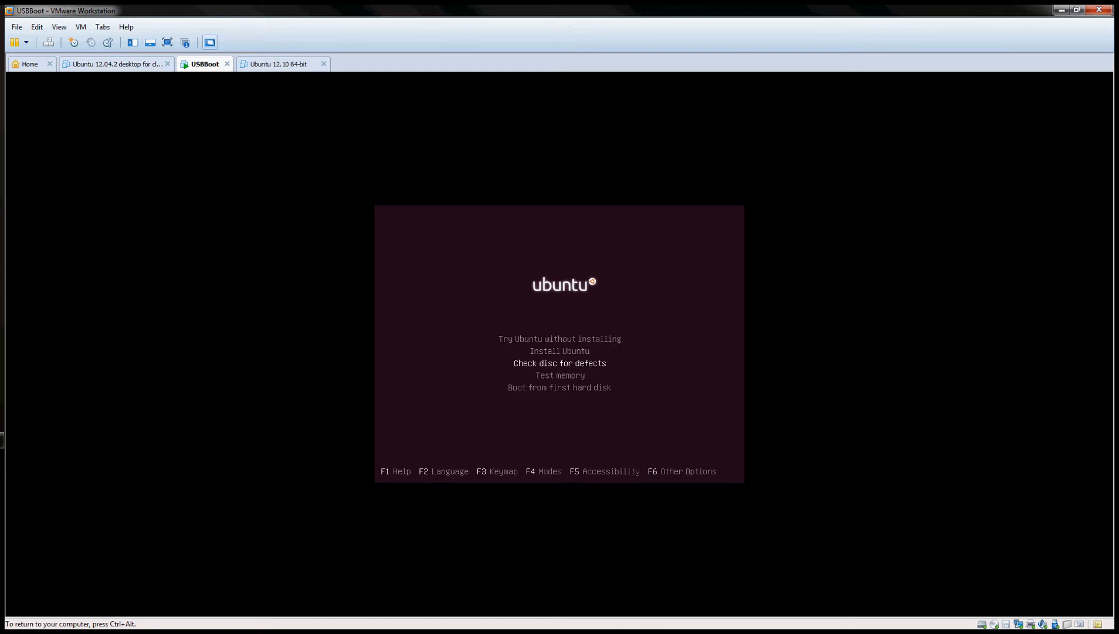
key("Down")
key("Down")
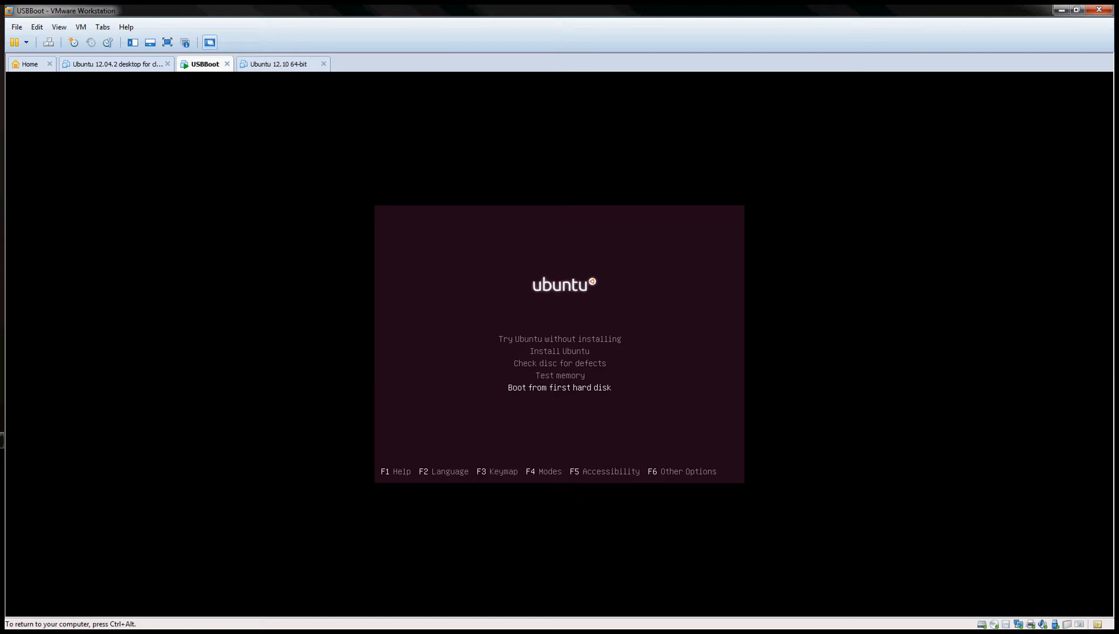
Step: Review the list of other boot options for the Ubuntu USB and close it
key("F6")
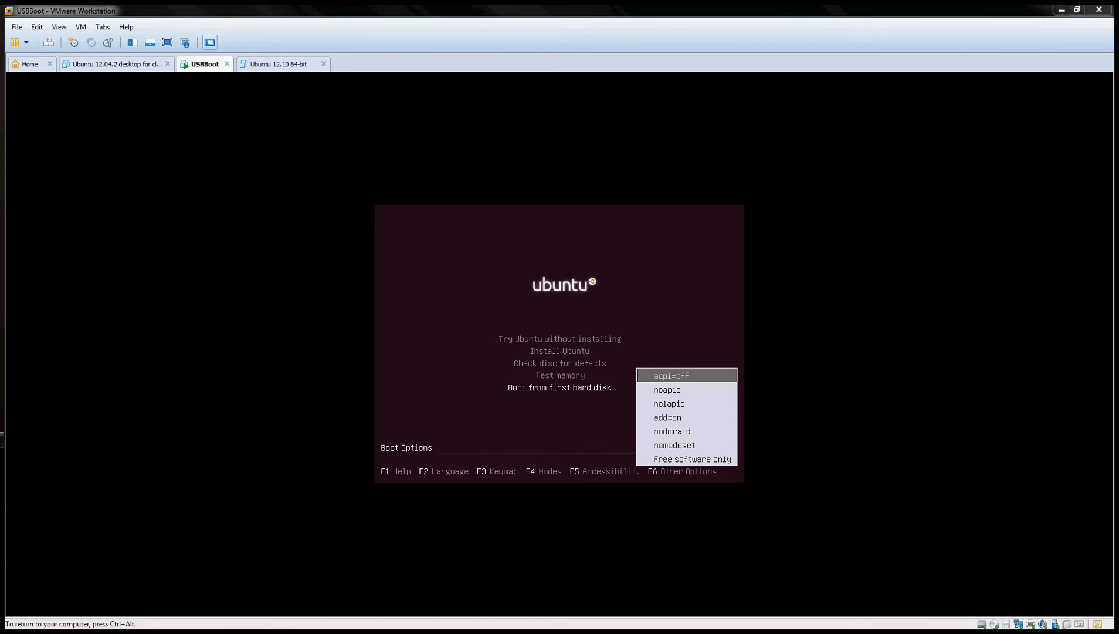
key("ctrl+alt")
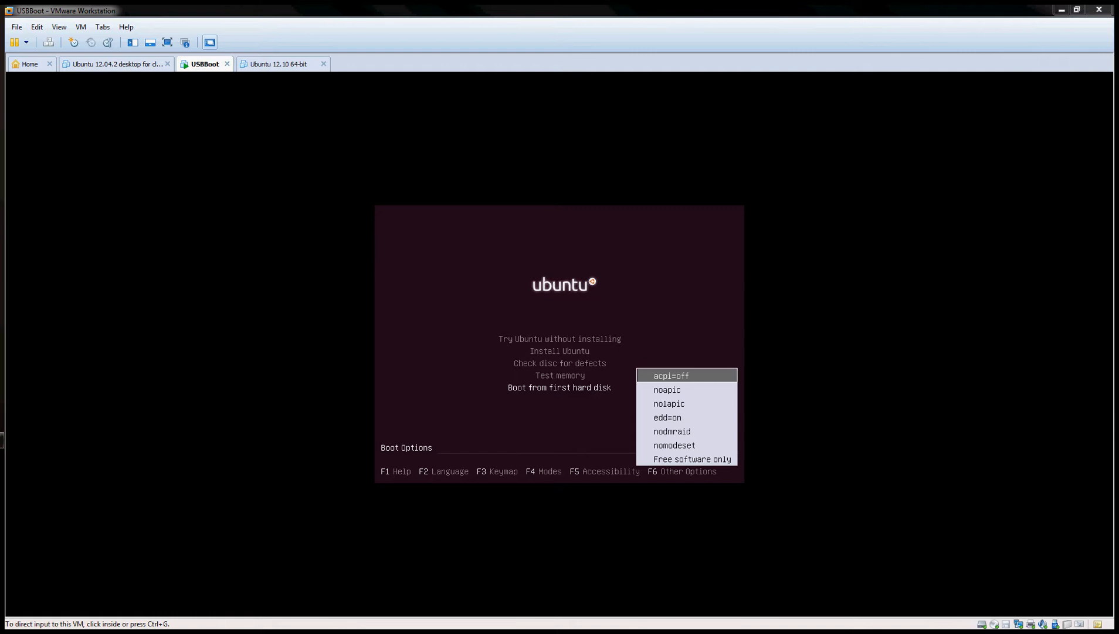
key("Escape")
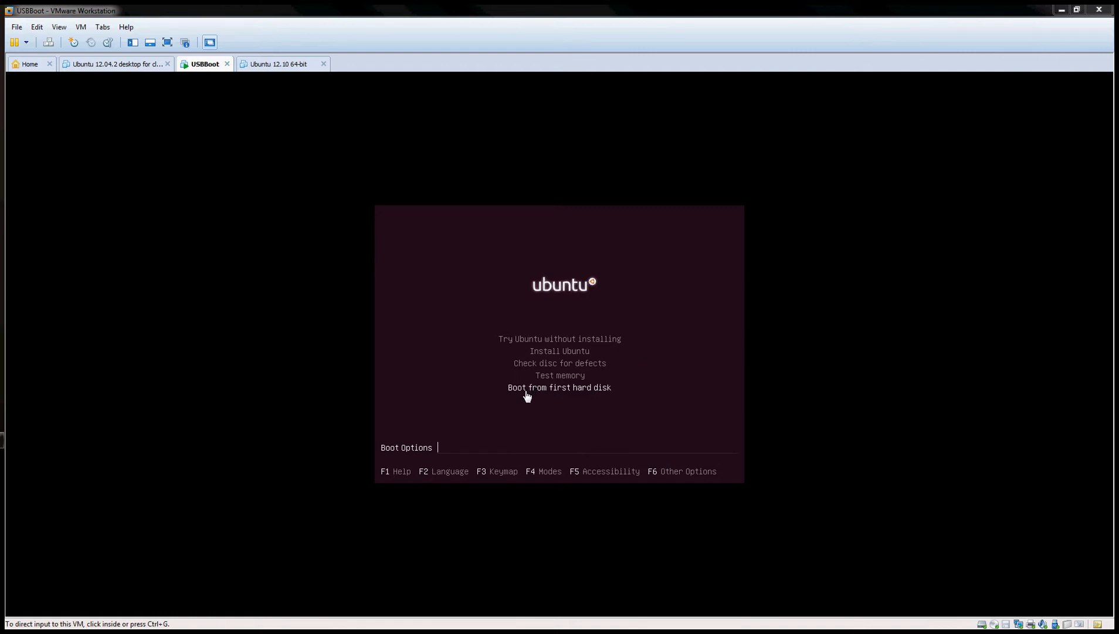
Step: Start the live session with Try Ubuntu without installing
left_click(562, 391)
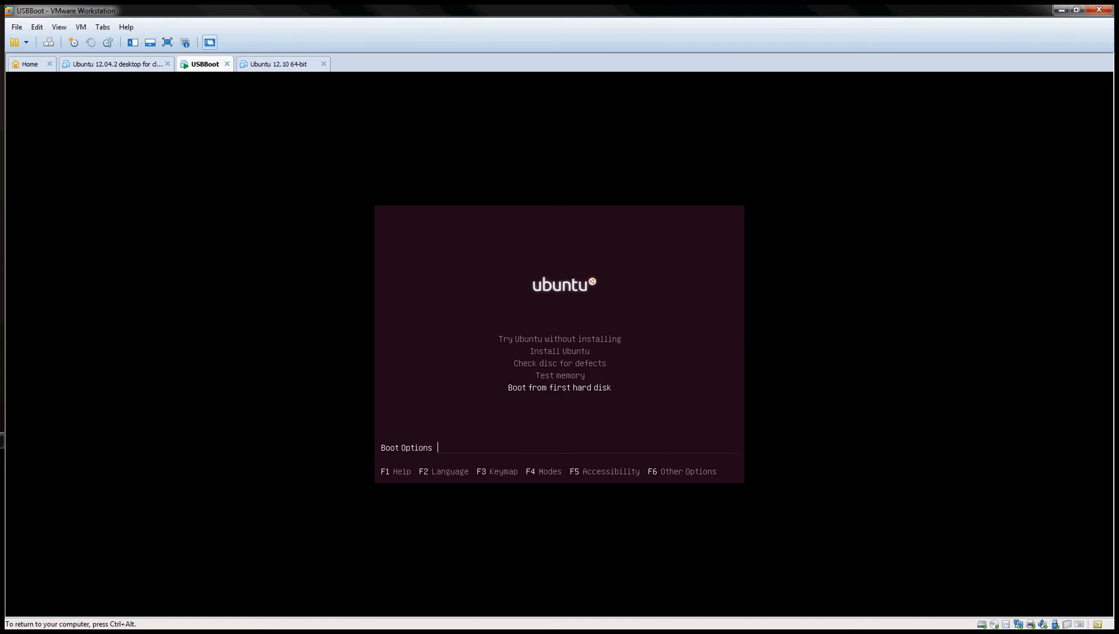
key("Up")
key("Up")
key("Up")
key("Up")
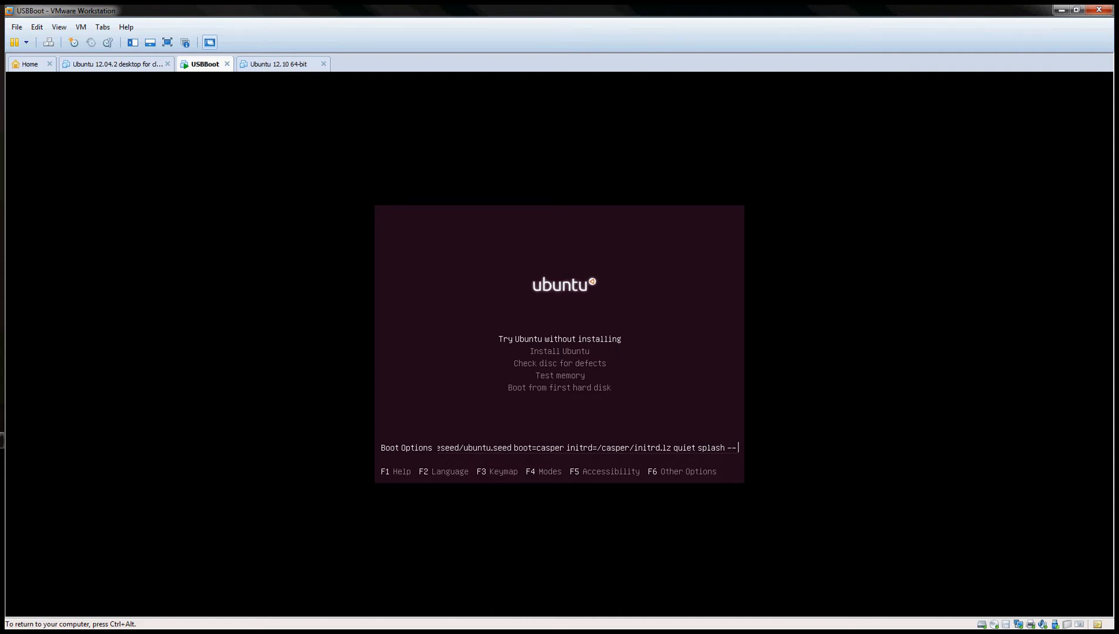
key("ctrl+alt")
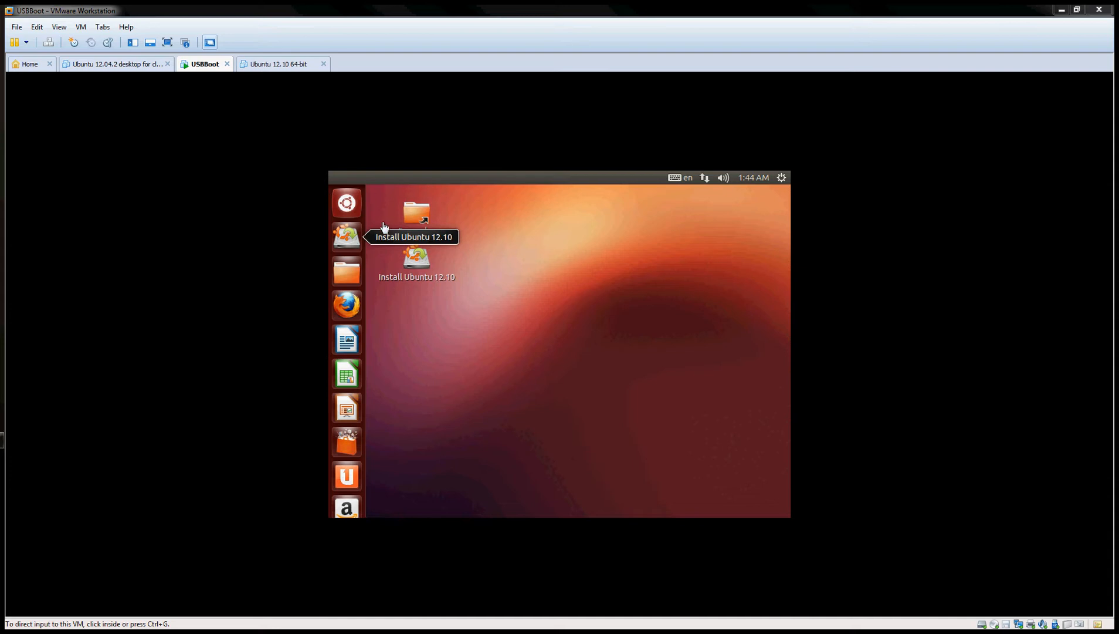
Step: Try to launch Install Ubuntu 12.10 from the live desktop
left_click(419, 232)
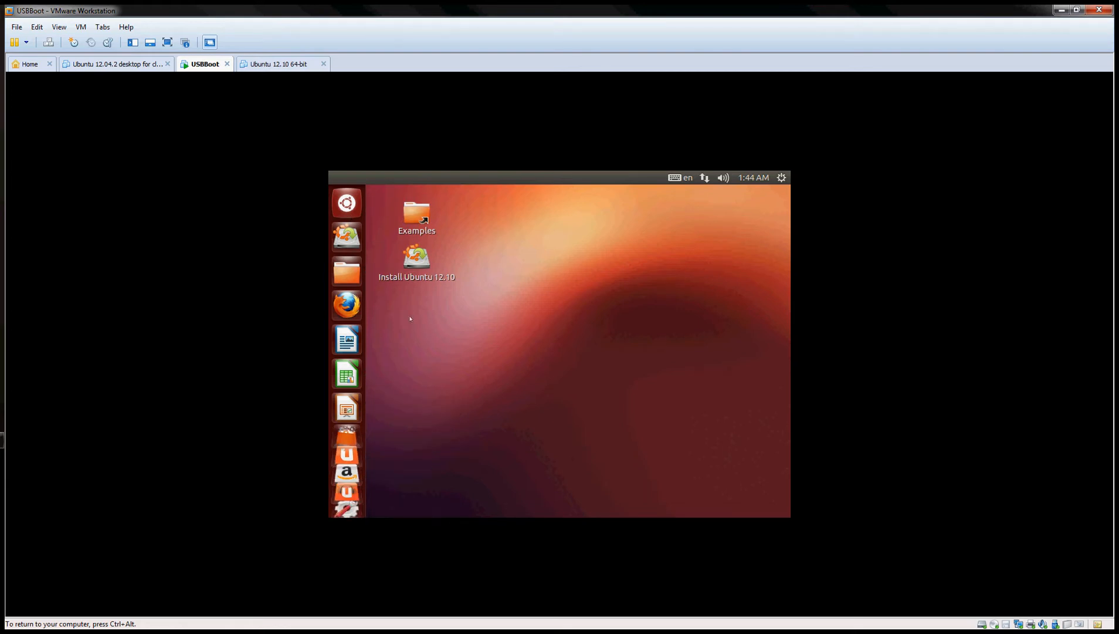
left_click(420, 265)
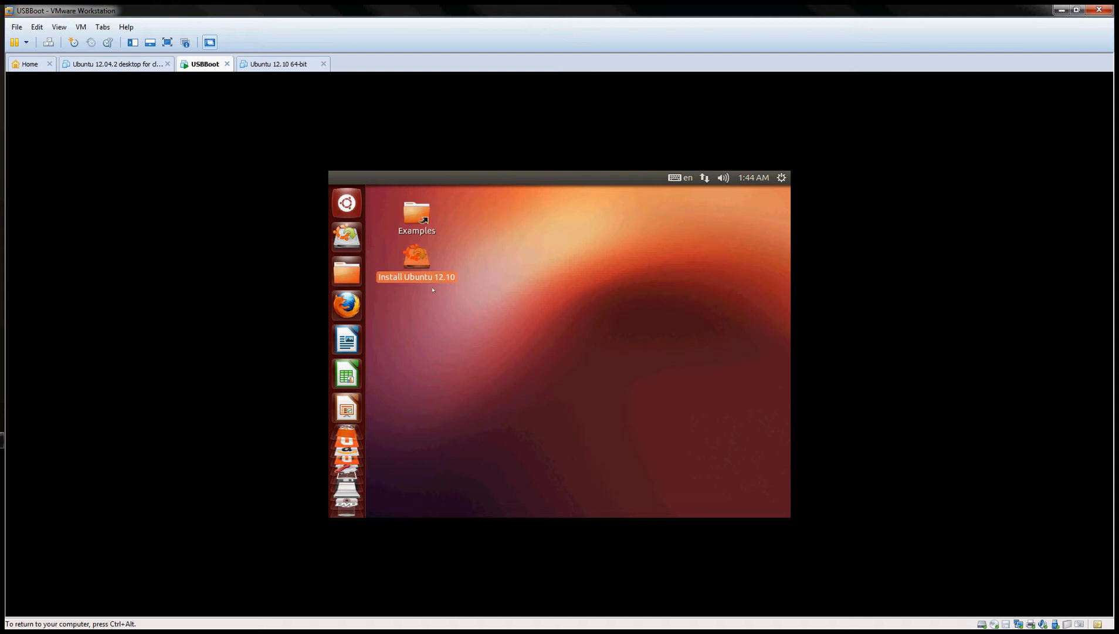
double_click(412, 265)
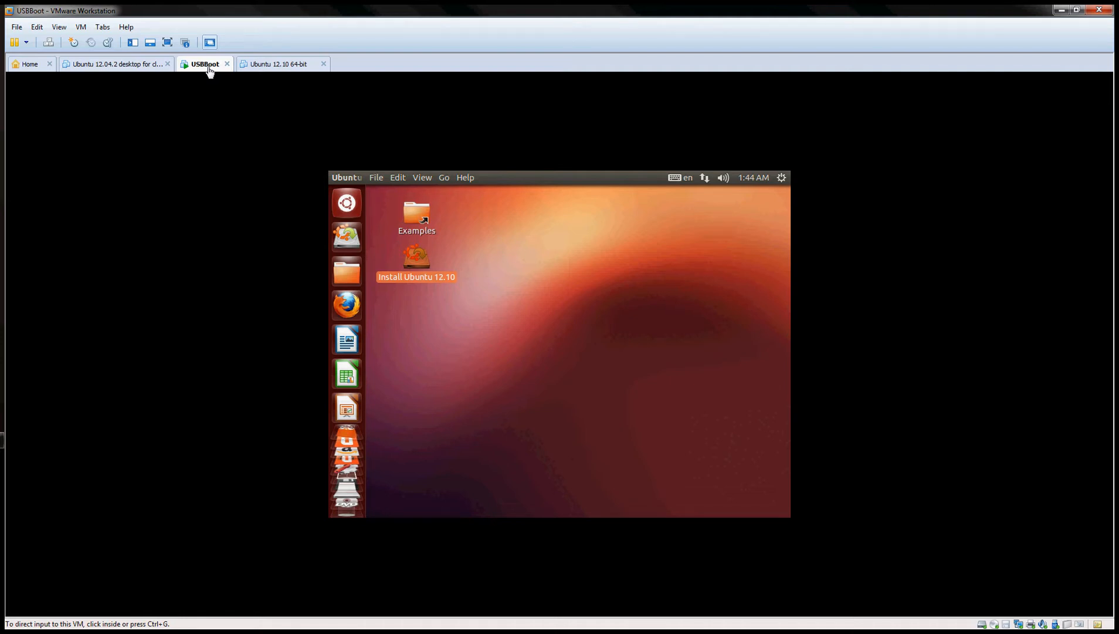
Step: Power off the USBBoot virtual machine and confirm it
left_click(81, 27)
mouse_move(146, 43)
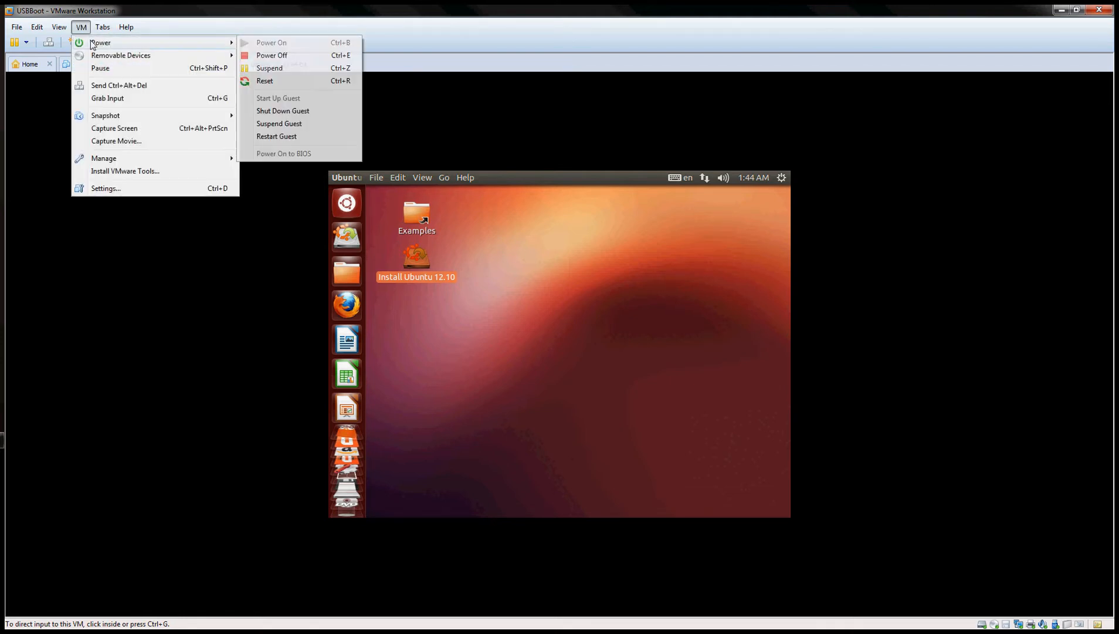
left_click(267, 56)
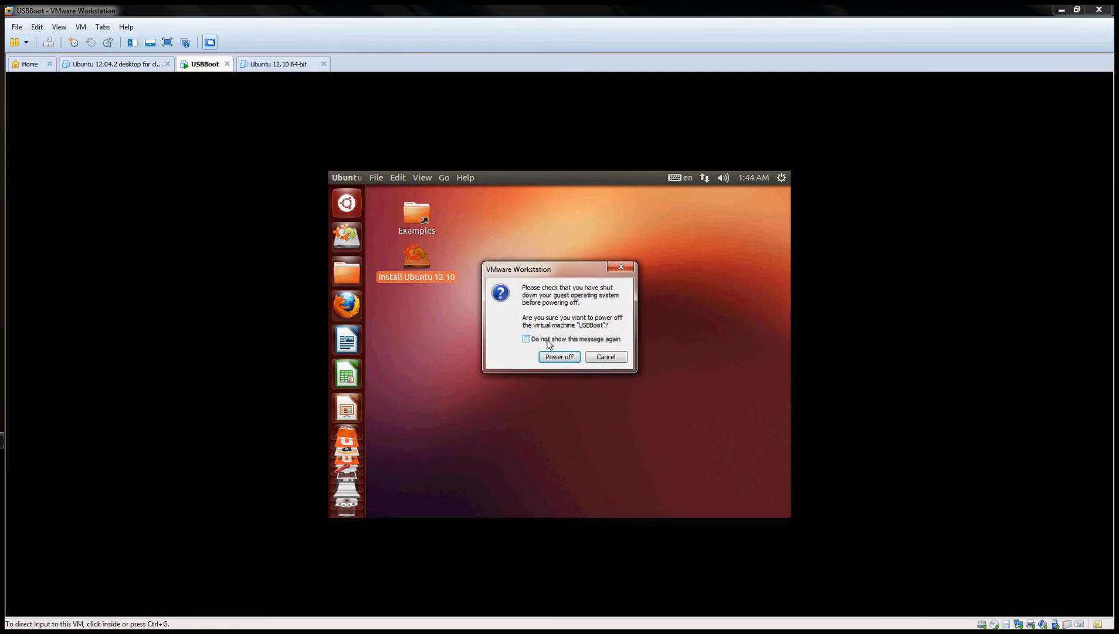
left_click(559, 356)
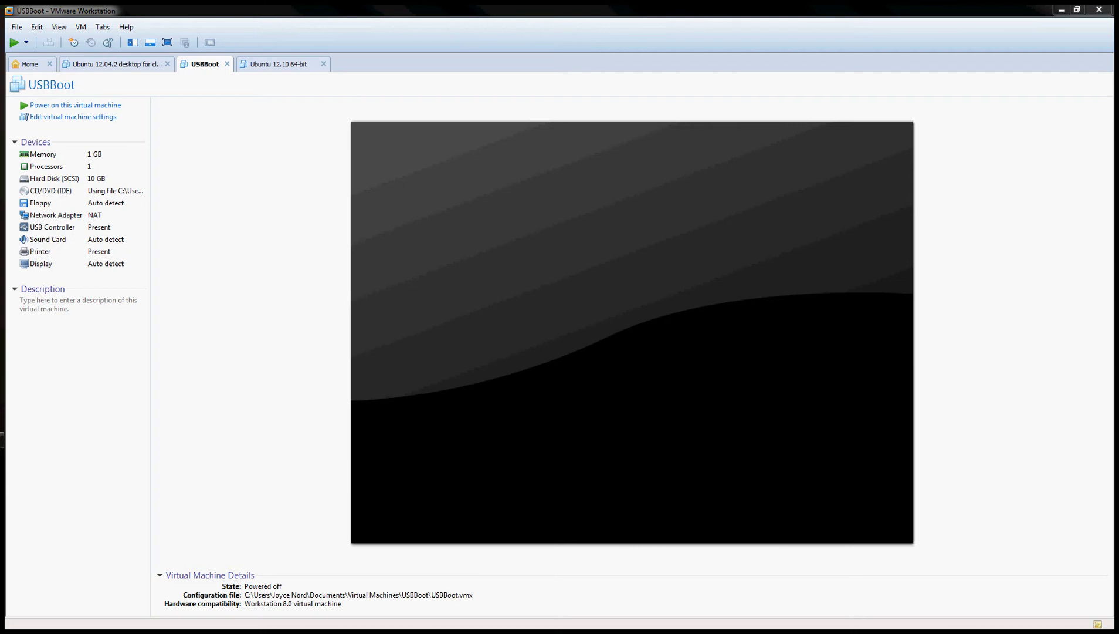
Step: Power on the USBBoot virtual machine again and choose English in the Ubuntu boot language list
left_click(237, 6)
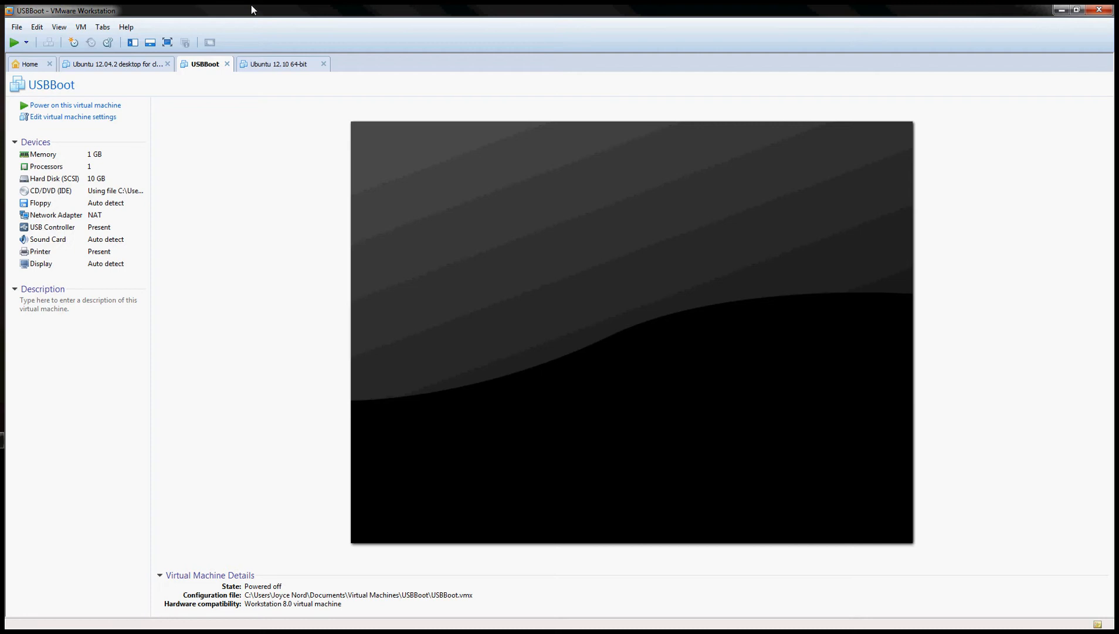
left_click(85, 107)
left_click(85, 107)
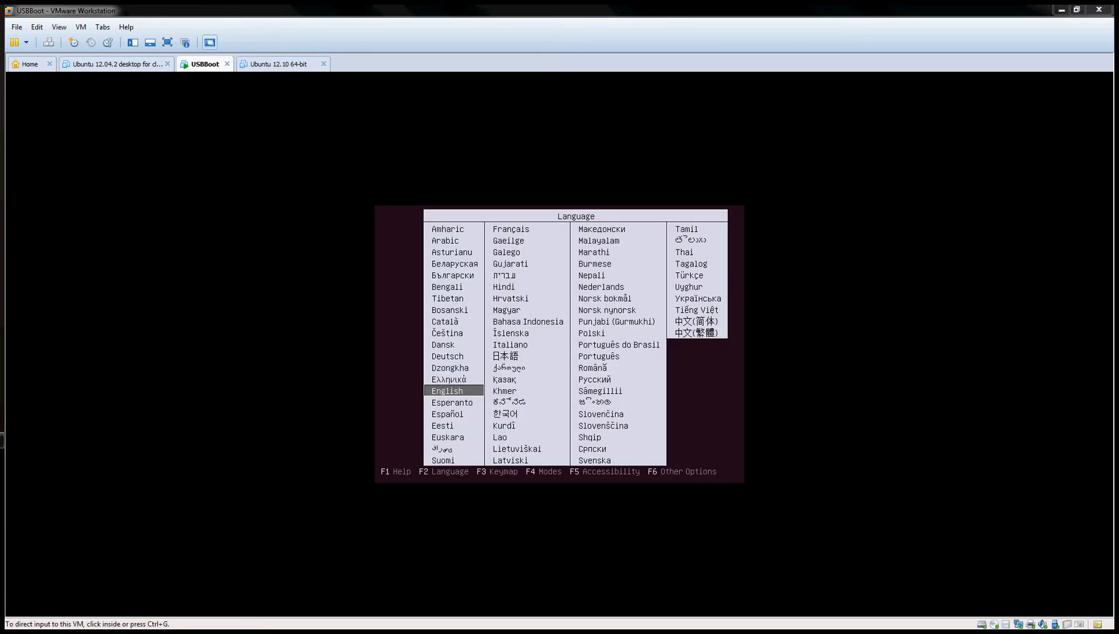
left_click(453, 394)
key("Return")
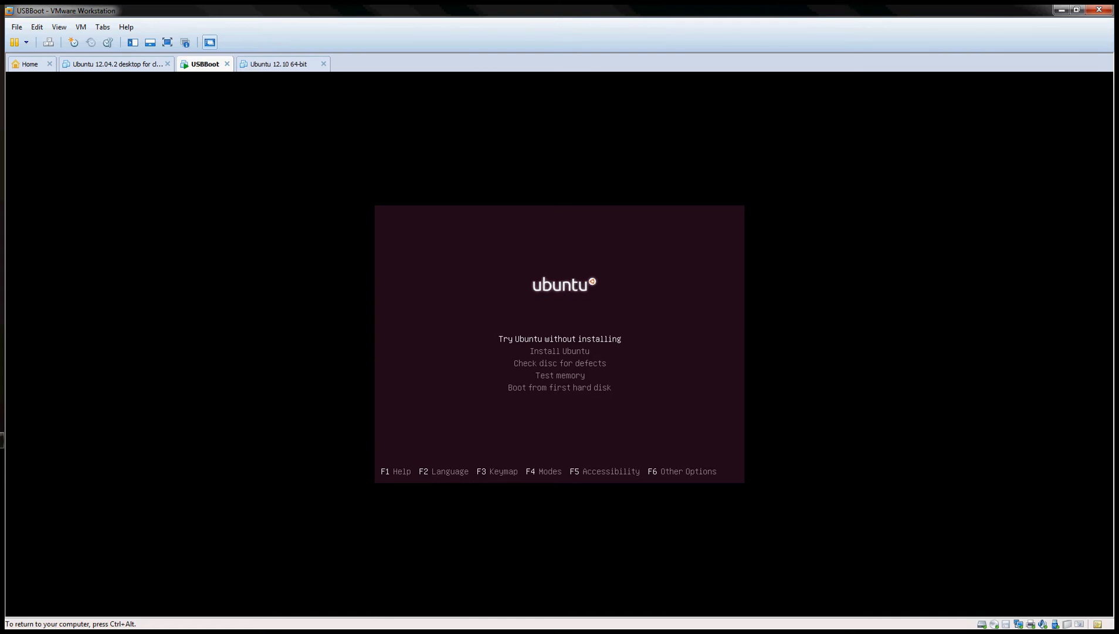
Step: Start installing Ubuntu in English and continue to the installation type without downloading updates or installing third-party software
key("ctrl+alt")
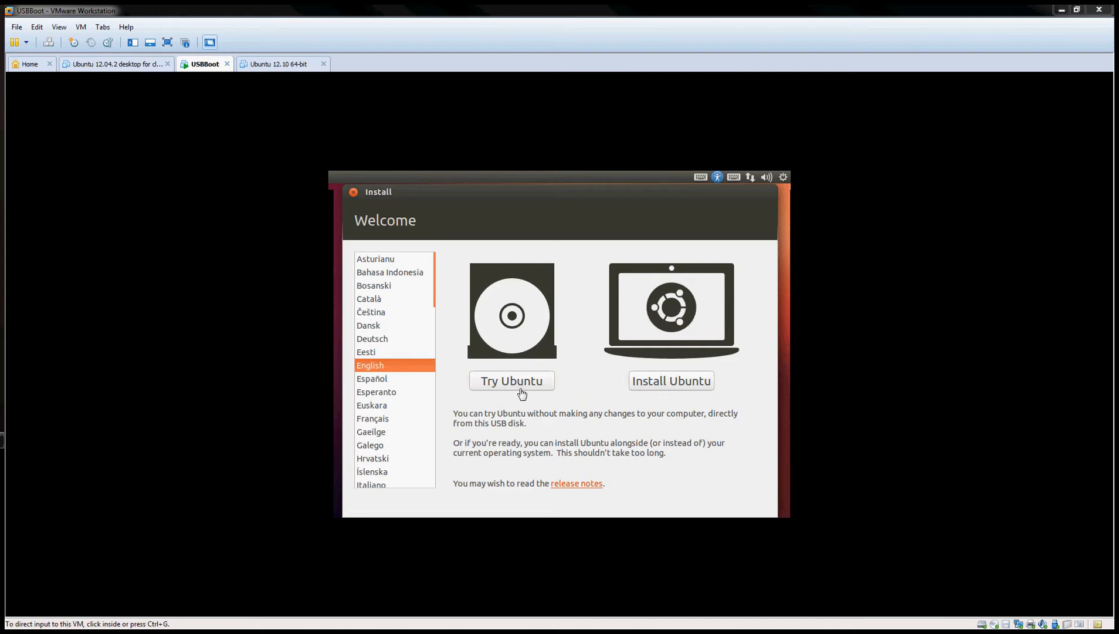
left_click(669, 384)
left_click(667, 382)
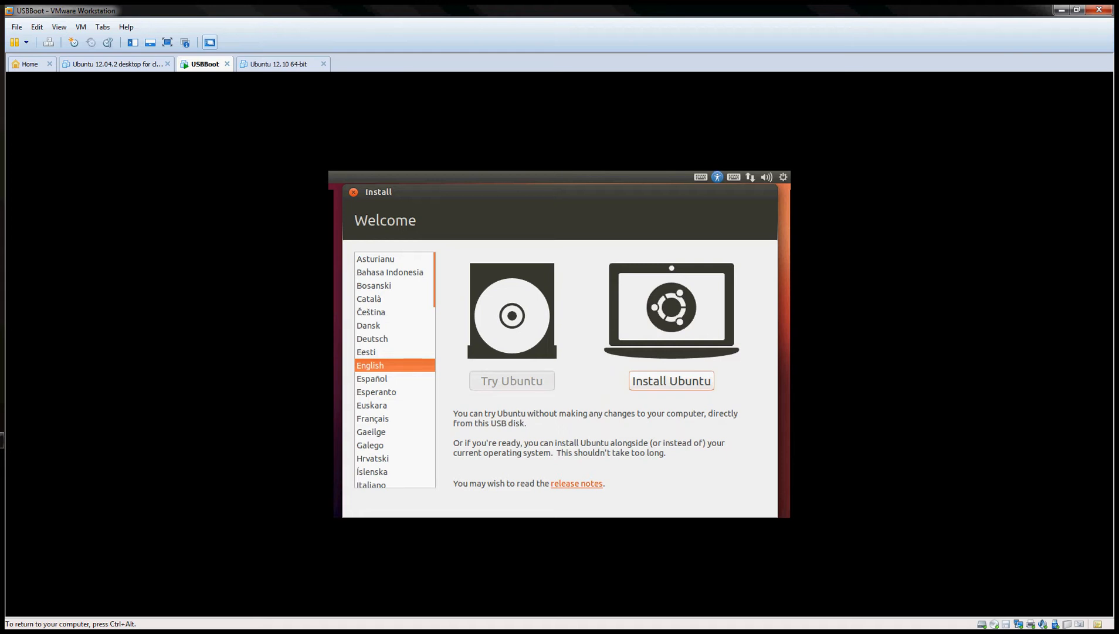
key("ctrl+alt")
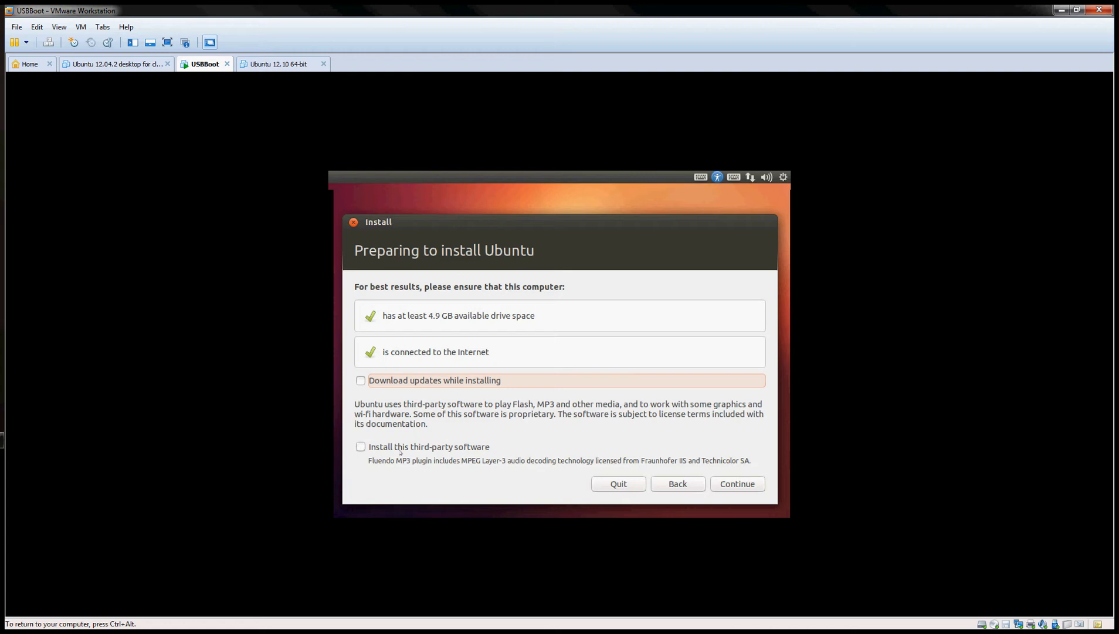
left_click(727, 485)
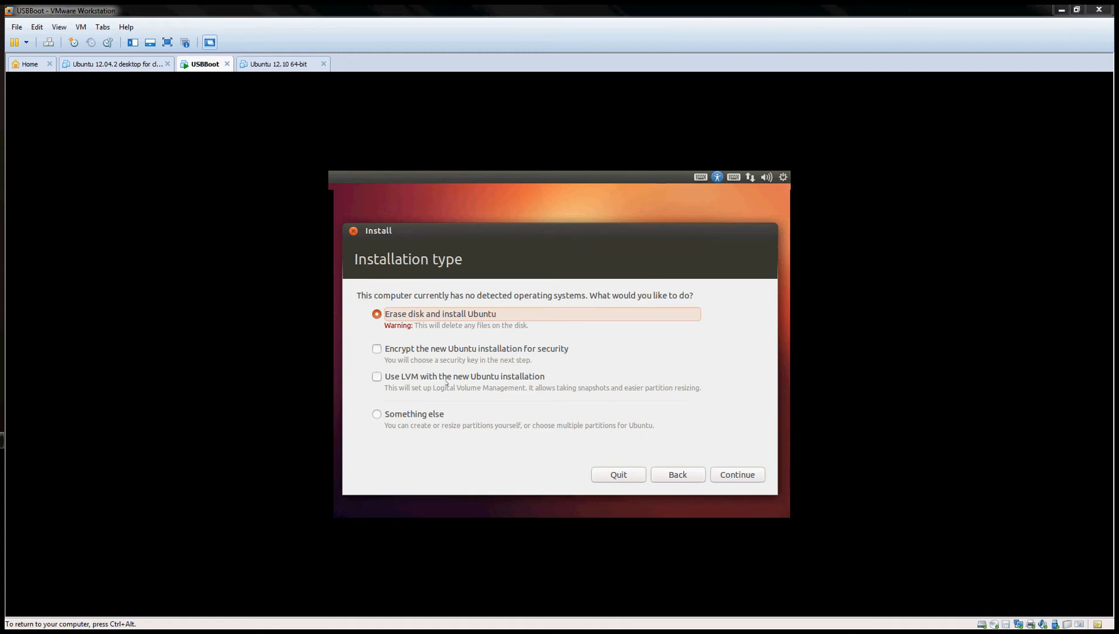
key("ctrl+alt")
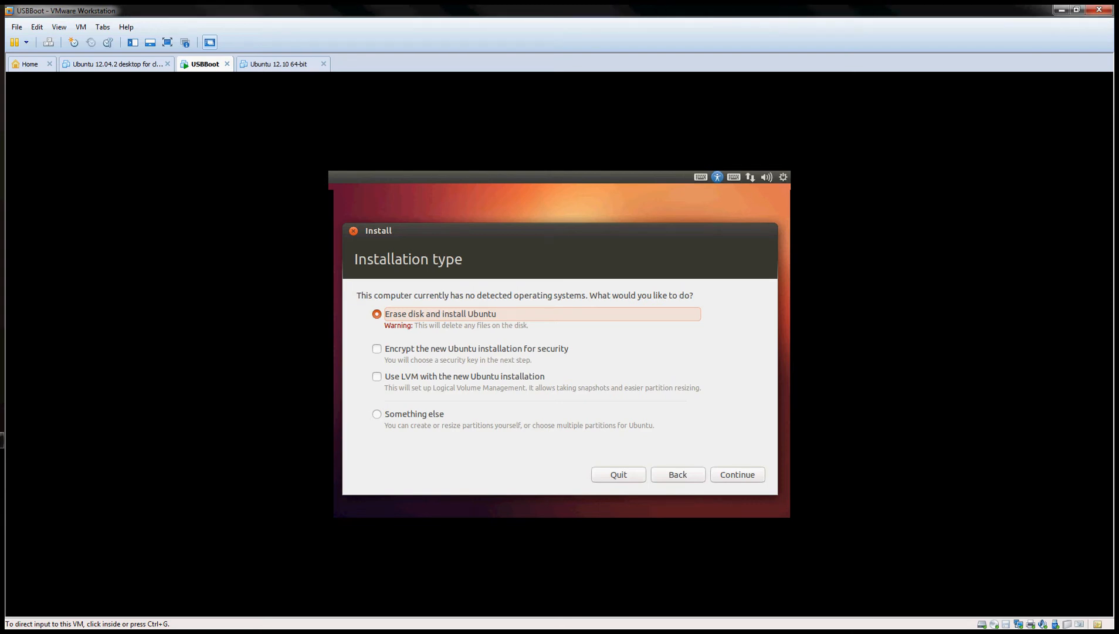
Step: Choose to erase the disk and install Ubuntu without encryption or LVM, and start the installation
left_click(382, 274)
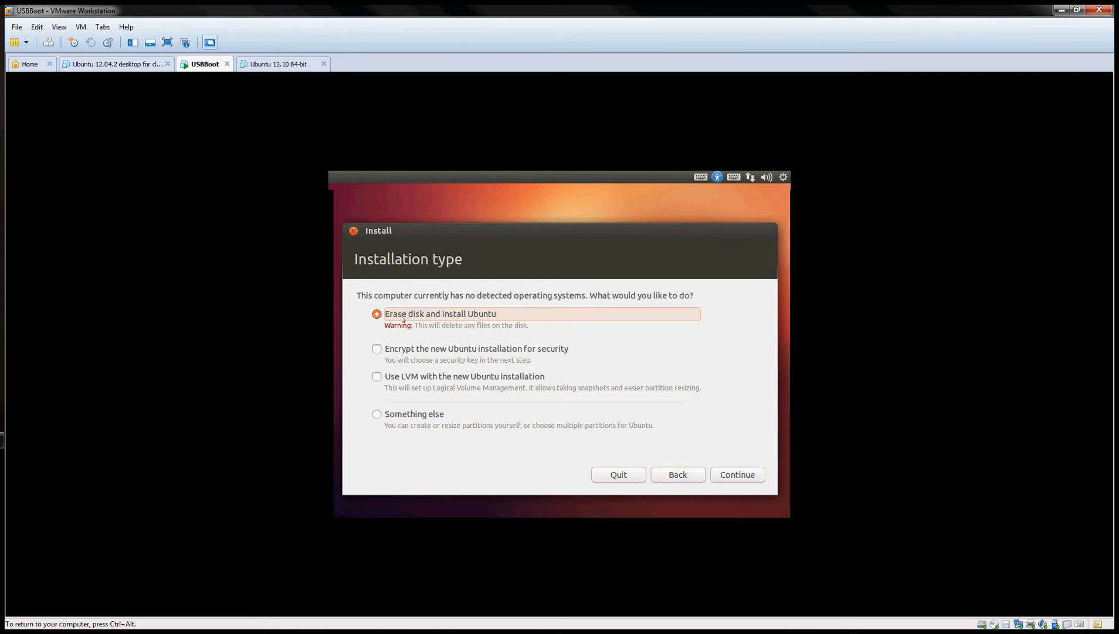
key("ctrl+alt")
key("ctrl+g")
left_click(730, 476)
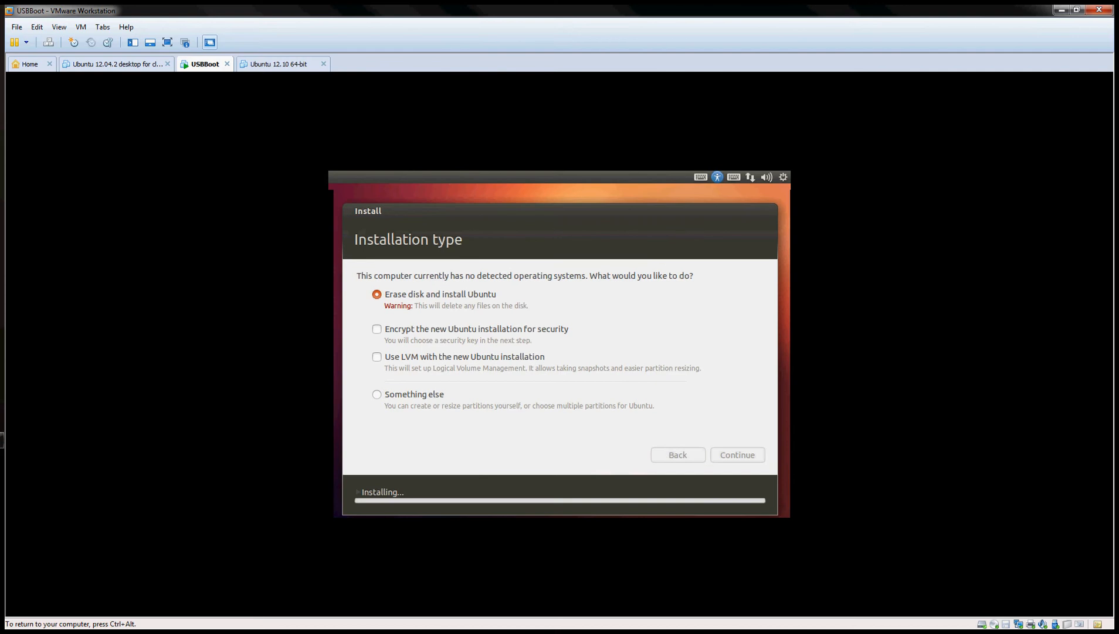
key("ctrl+alt")
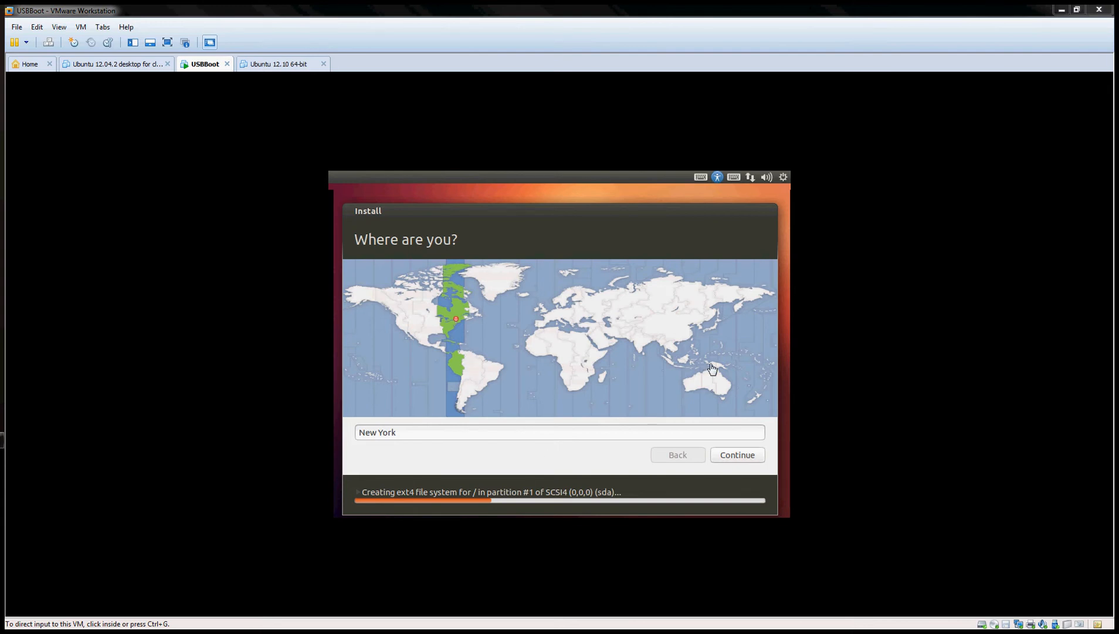
Step: Accept New York as the location and English (US) as the keyboard layout in the installer
left_click(740, 463)
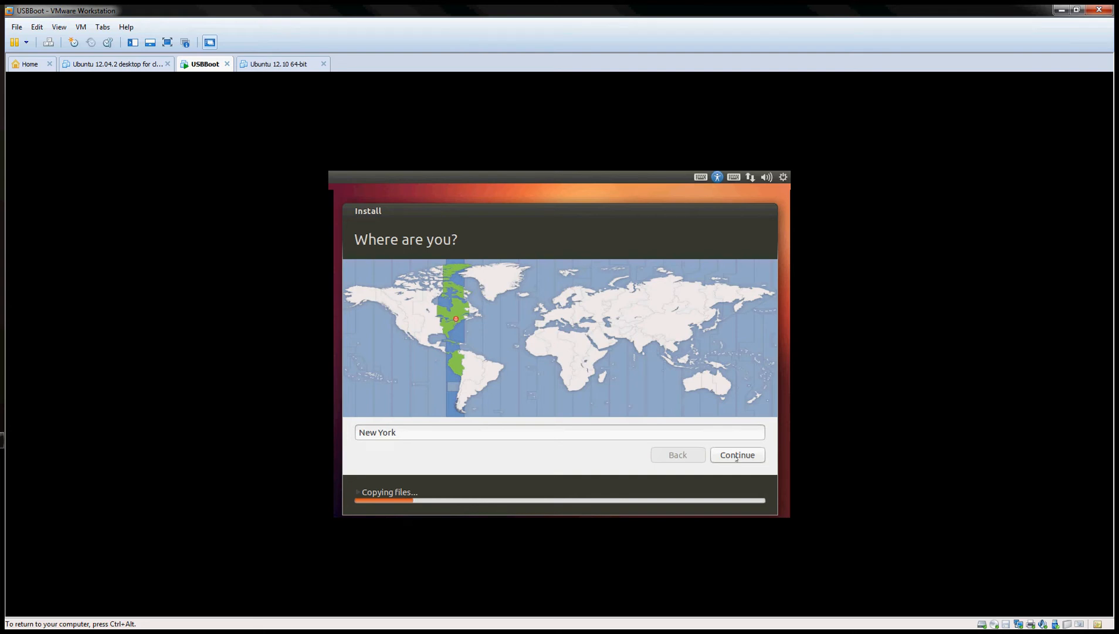
key("ctrl+alt")
key("Return")
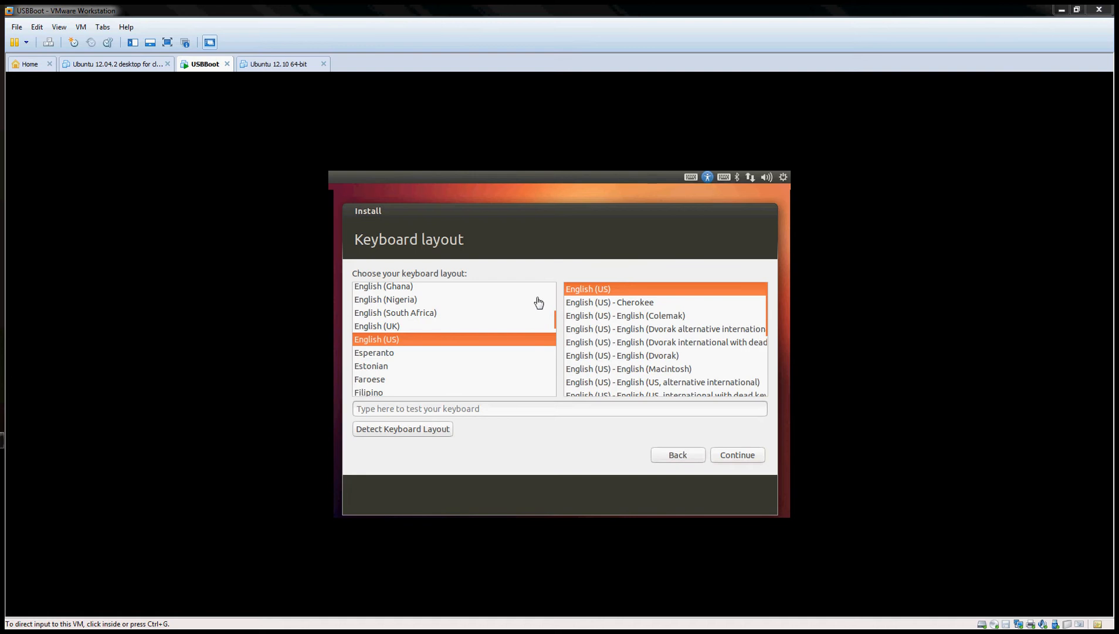
left_click(729, 455)
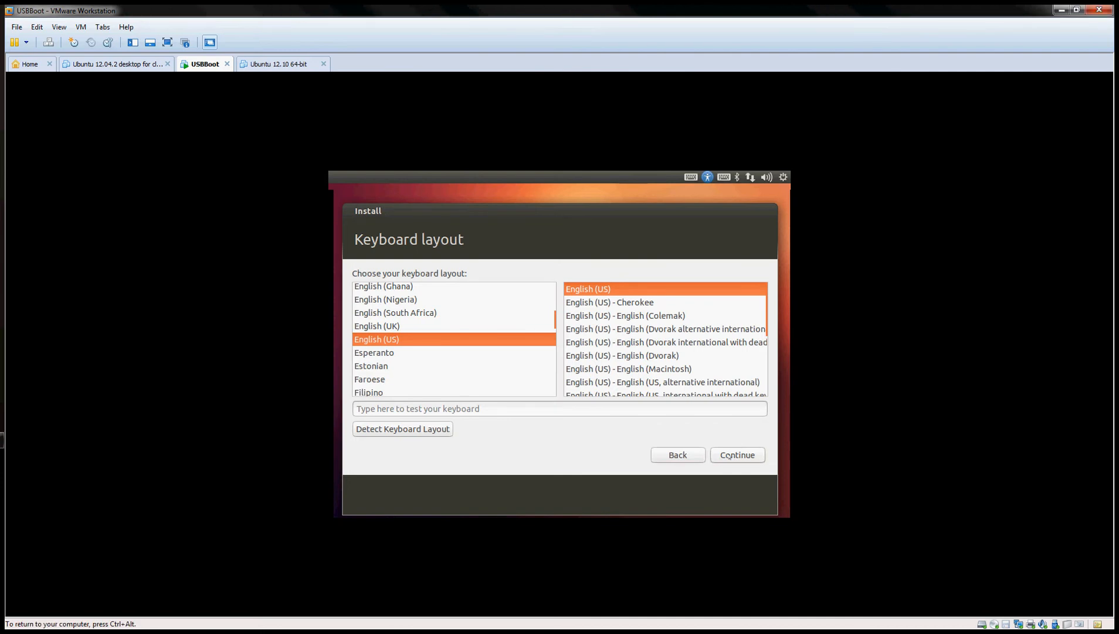
left_click(730, 458)
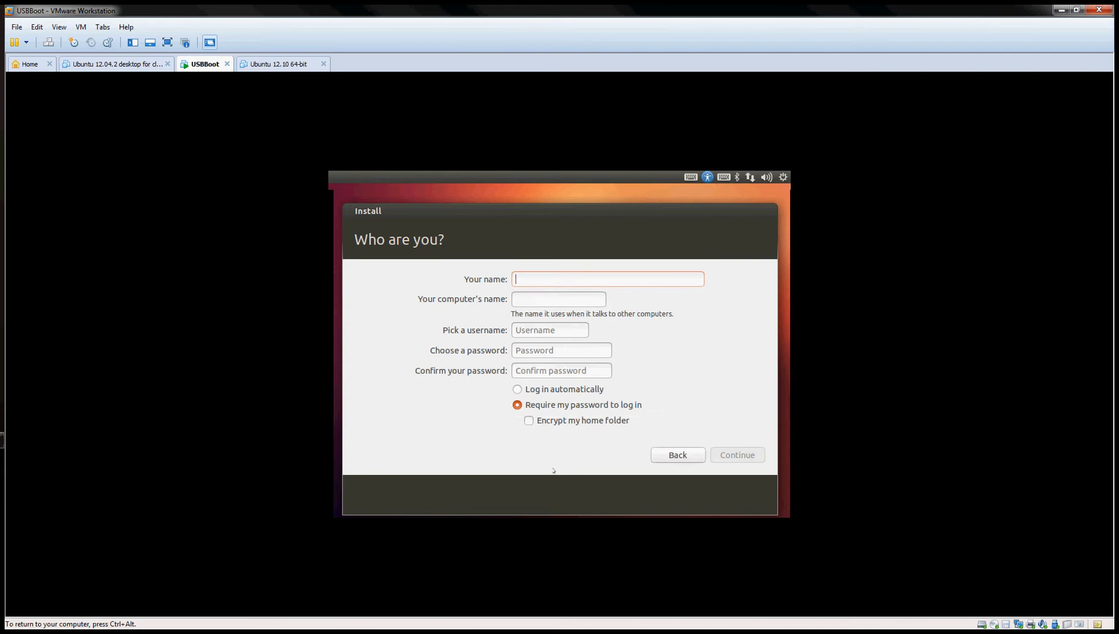
Step: Enter TestUser as the account name and keep the suggested computer name and username
type("TestUser")
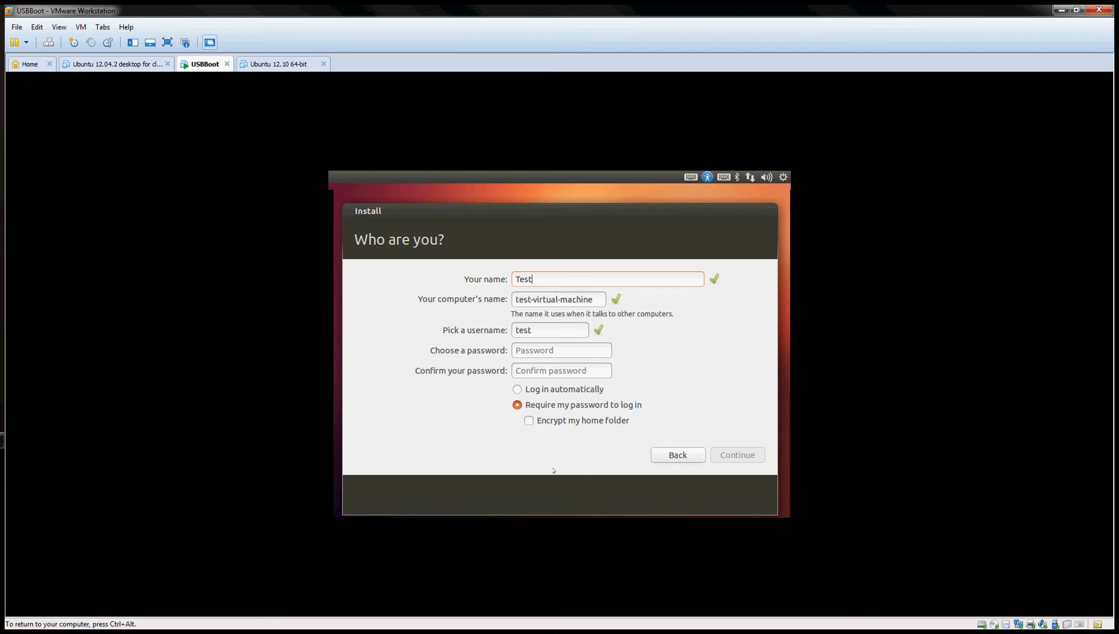
key("Tab")
key("Tab")
key("Tab")
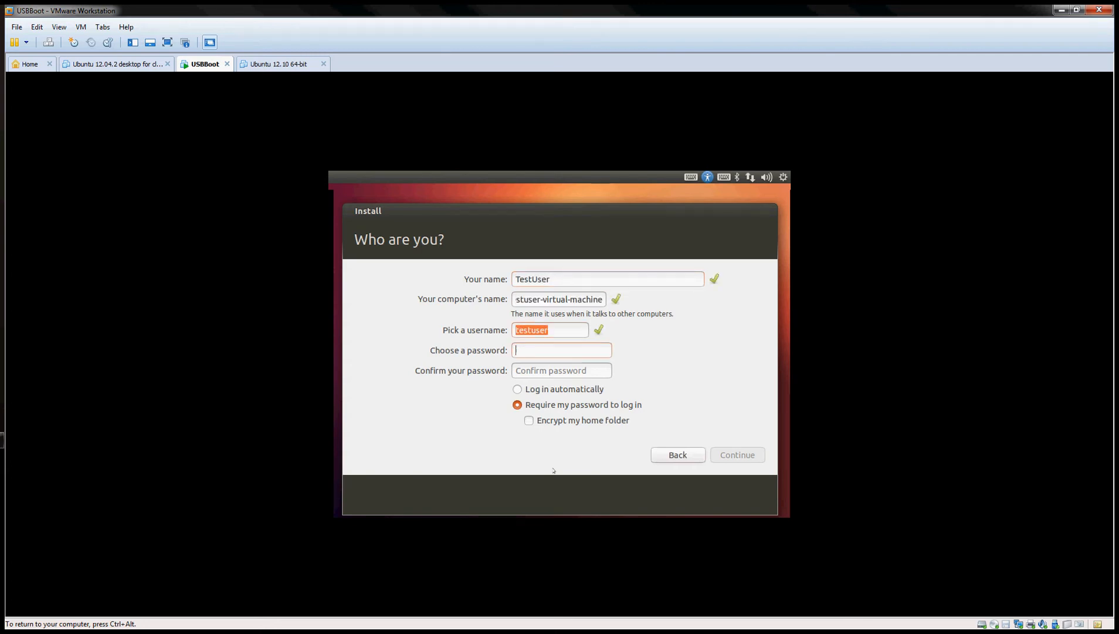
Step: Enter and confirm the account password, keep it required at login without encrypting the home folder, and continue the installation
type("**********")
key("Tab")
type("***")
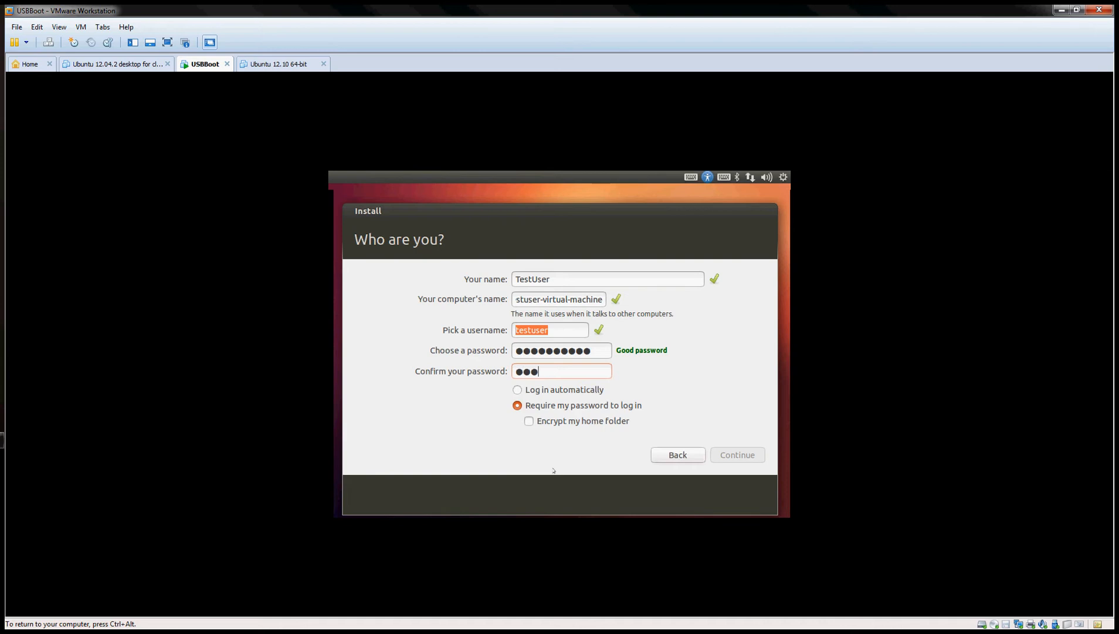
type("*******")
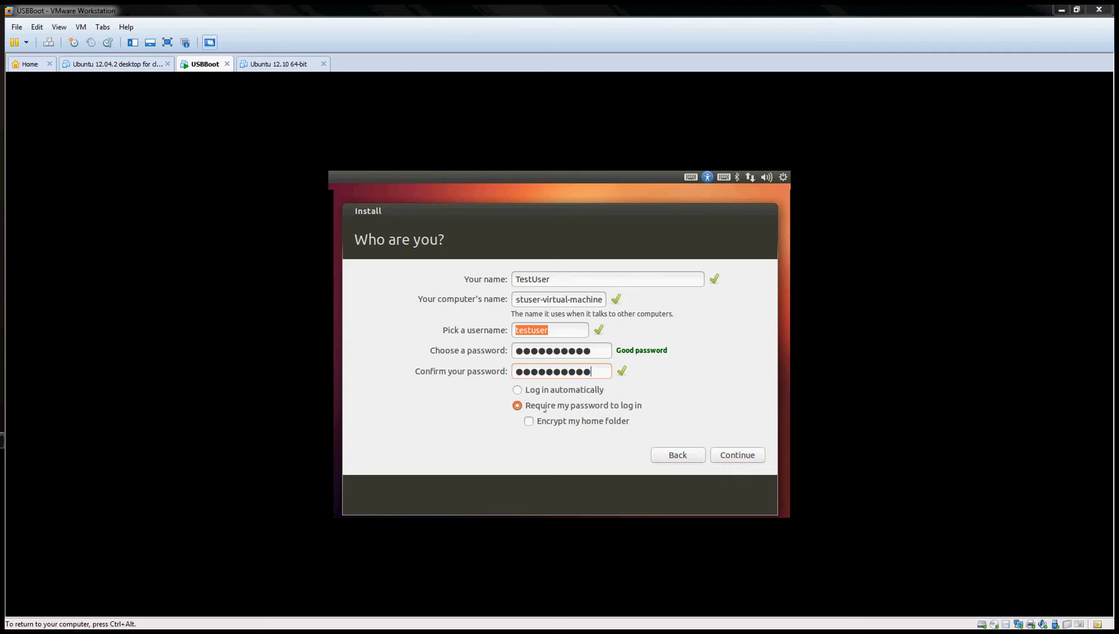
key("ctrl+alt")
left_click(556, 421)
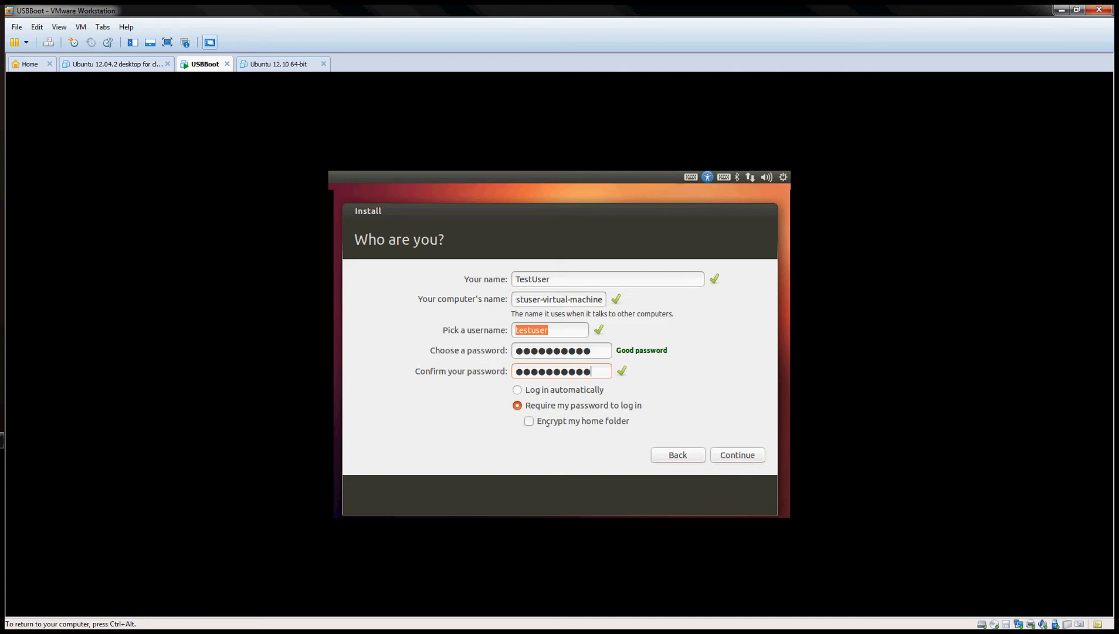
left_click(717, 457)
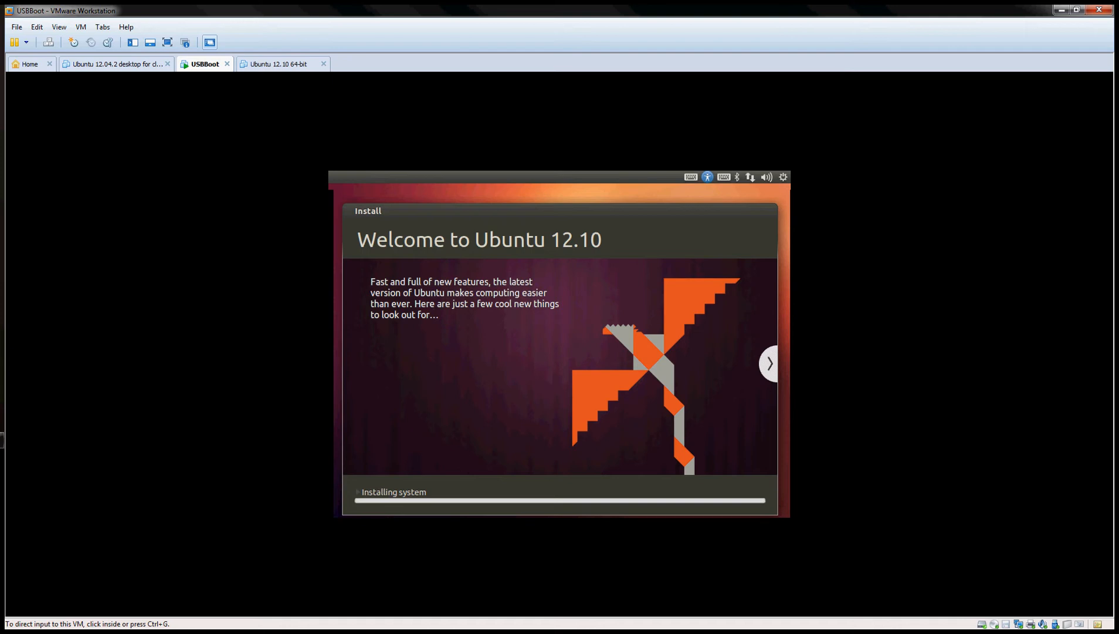
Step: Browse forward through the installer's feature slideshow up to the Stay connected slide
left_click(592, 176)
left_click(769, 364)
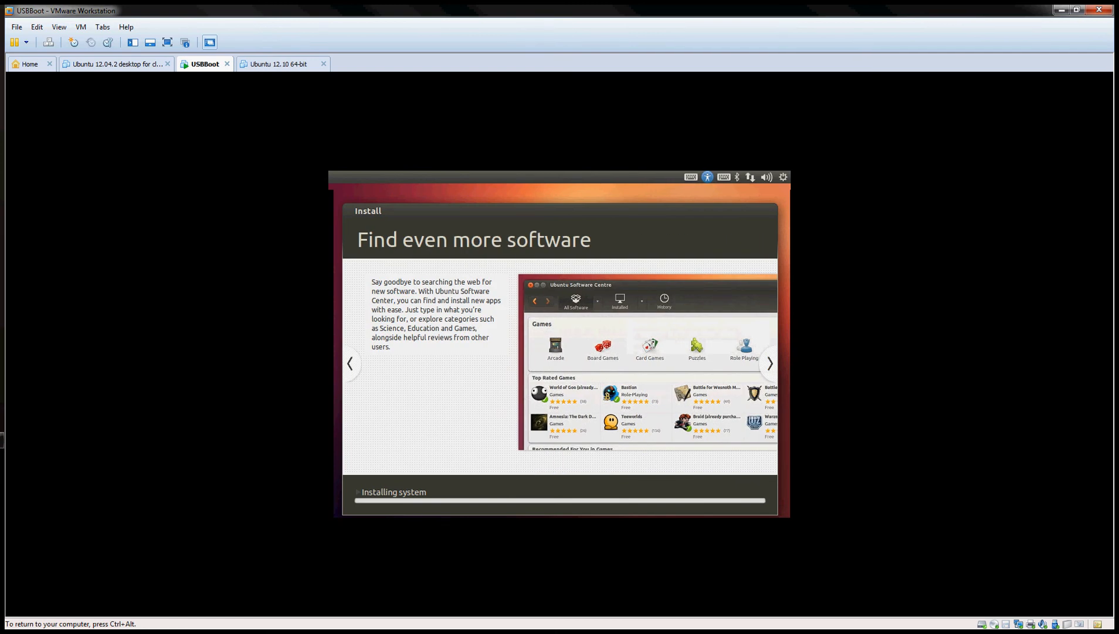
left_click(768, 368)
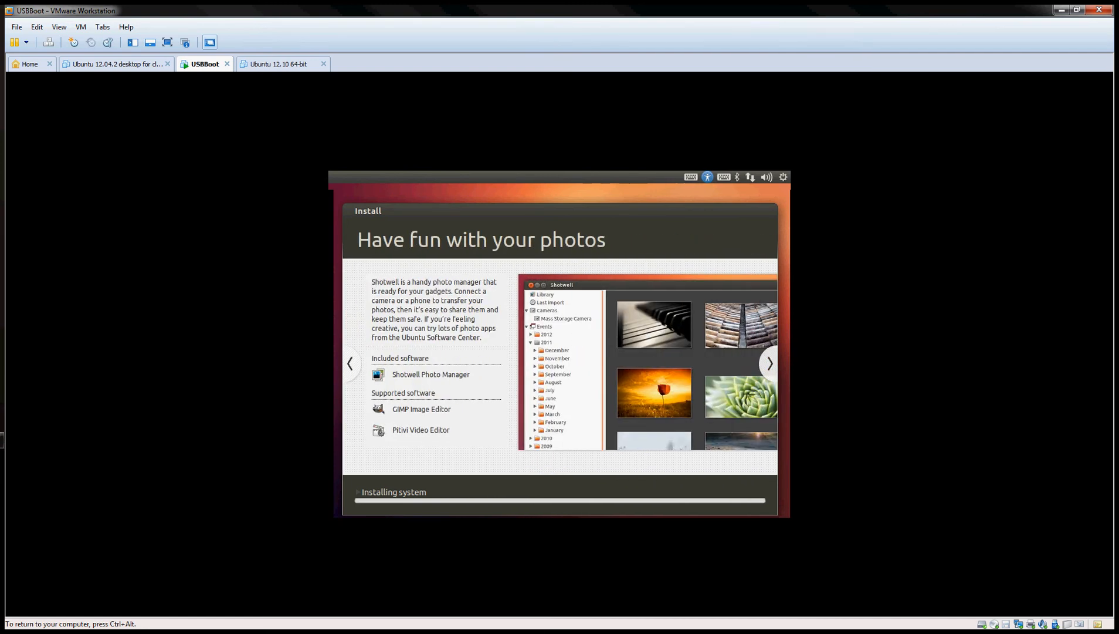
left_click(768, 370)
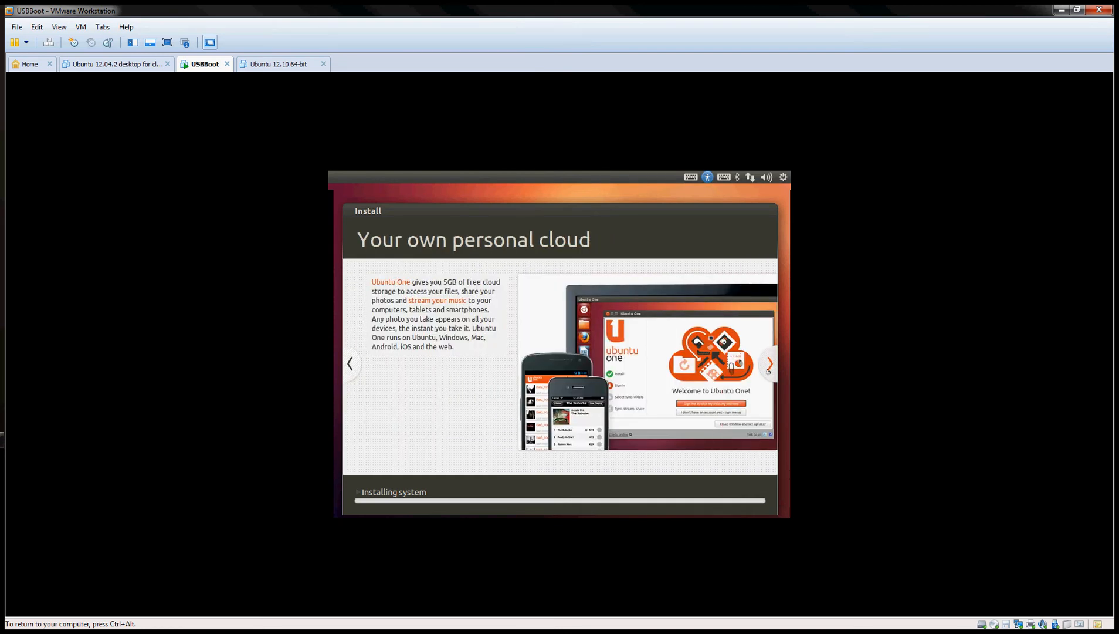
left_click(767, 370)
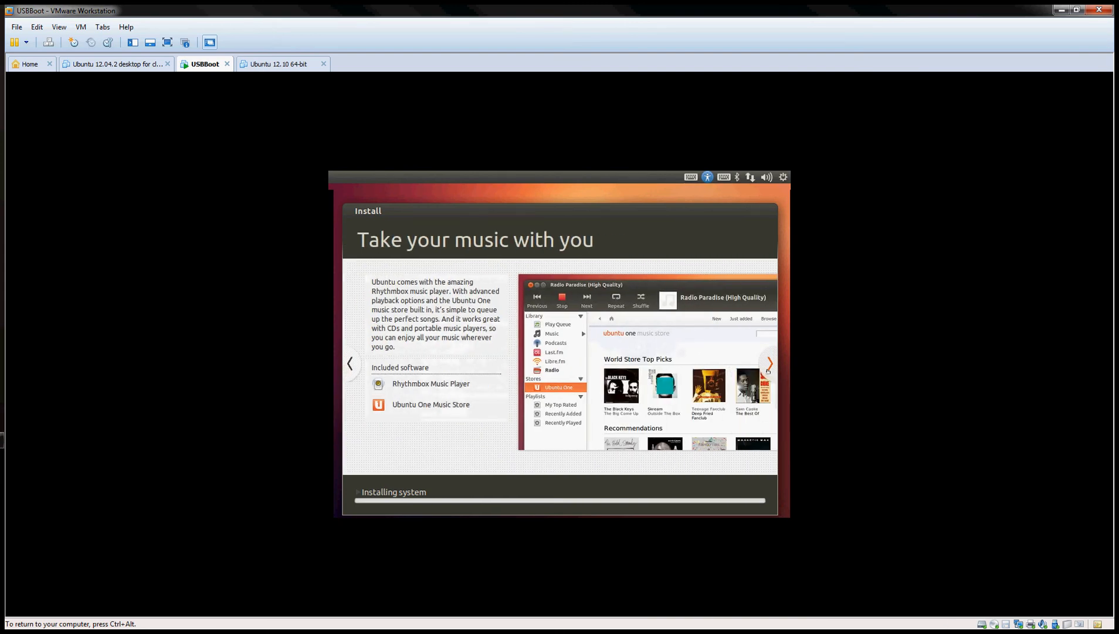
left_click(768, 370)
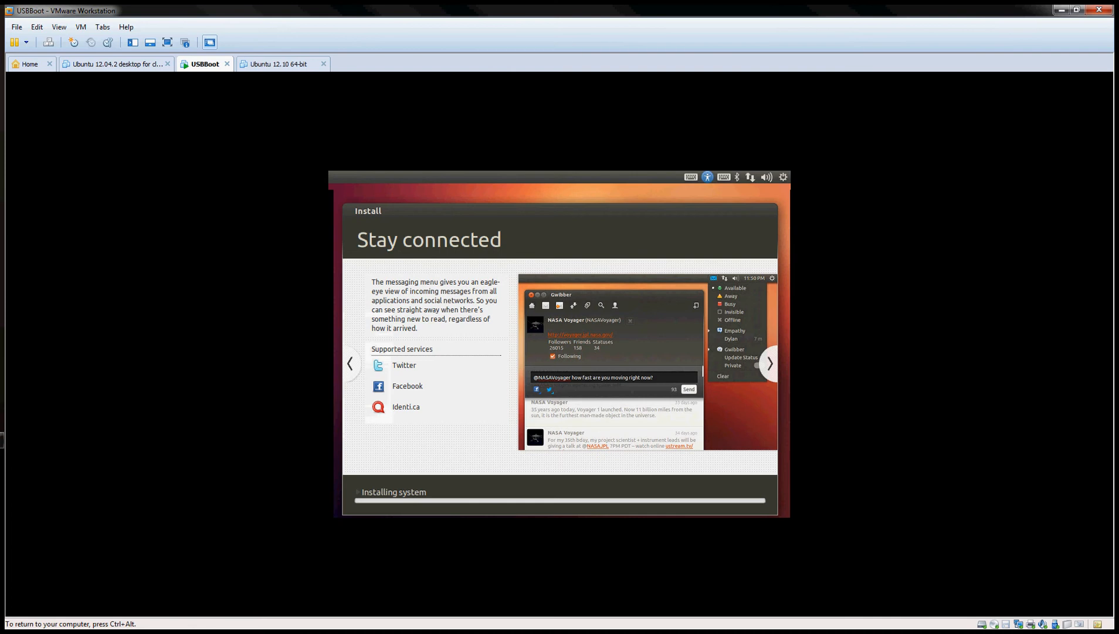
Step: Close the HyperSnap window and return to the Ubuntu installation in the USBBoot virtual machine
key("ctrl+alt")
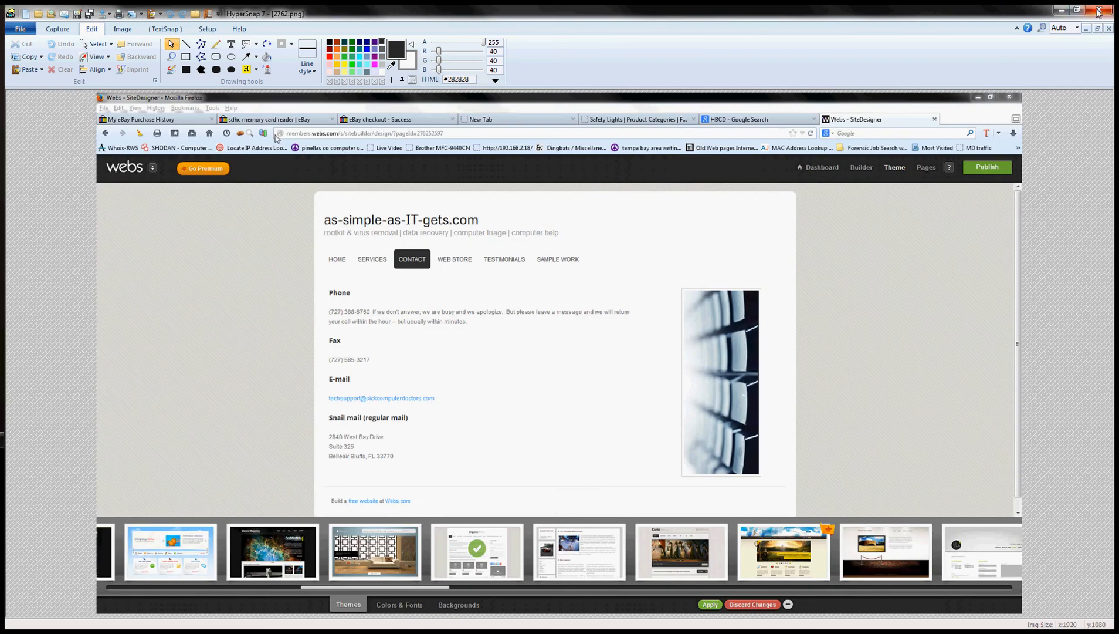
left_click(1096, 16)
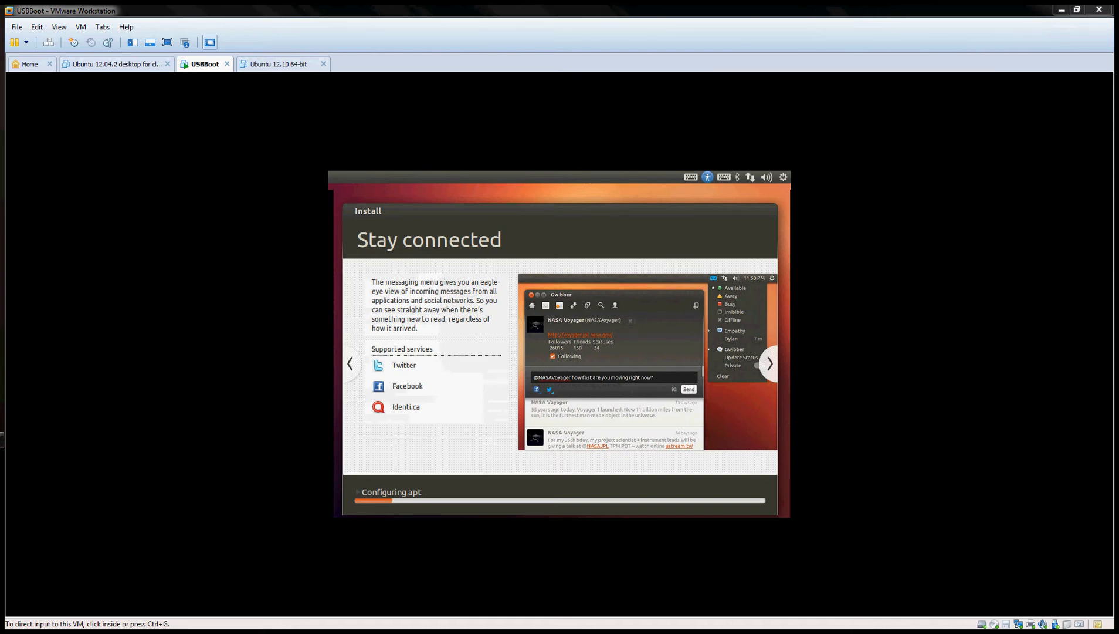
left_click(331, 349)
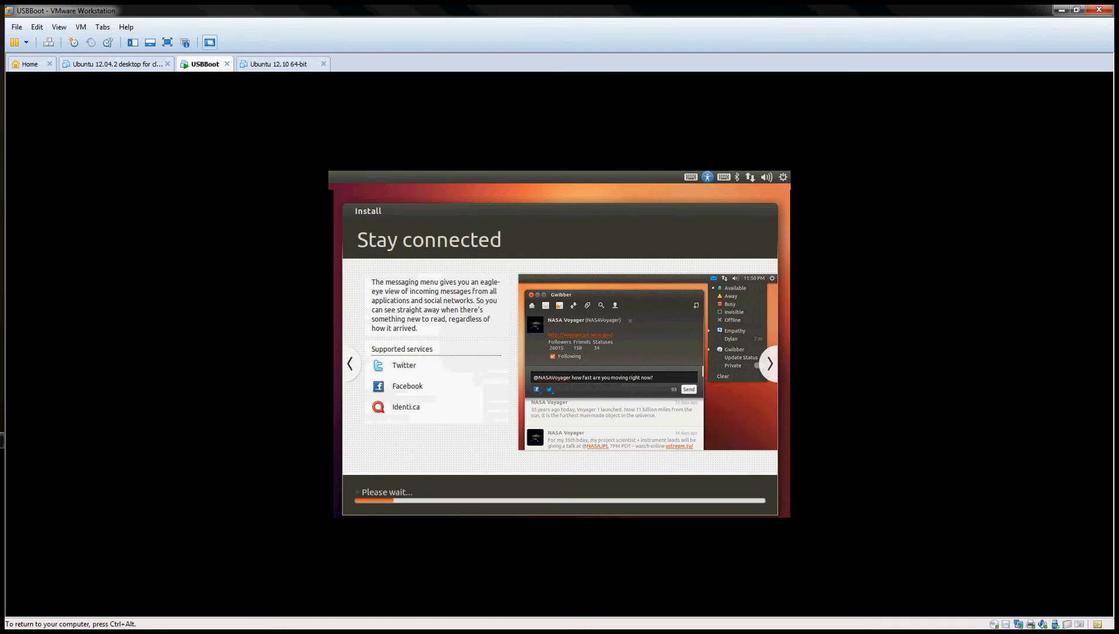
key("ctrl+alt")
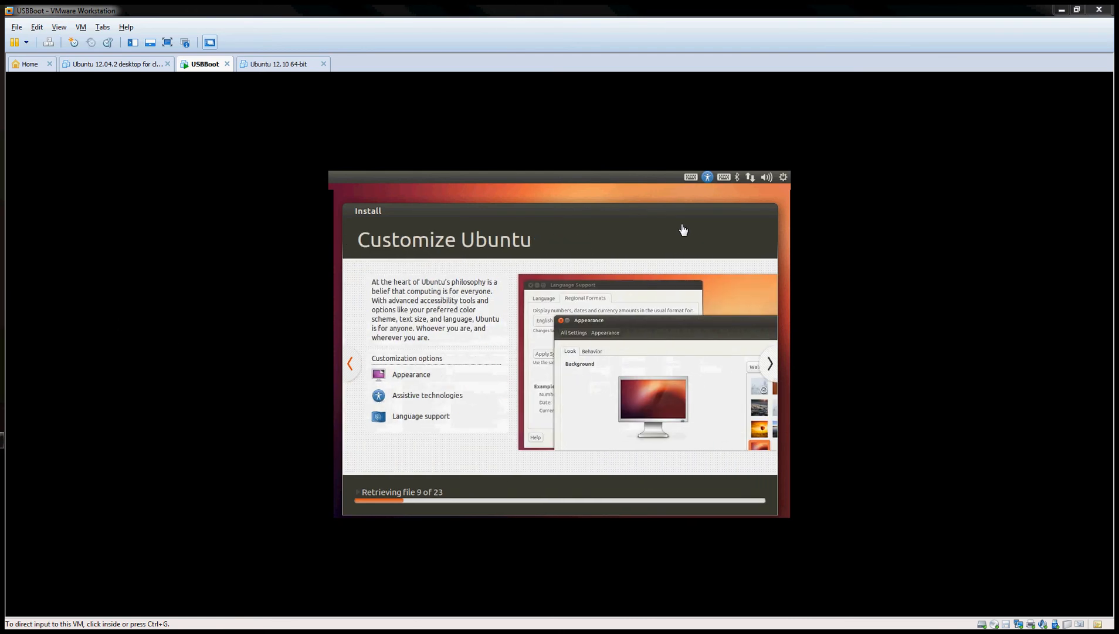
Step: Page back from the Customize Ubuntu slide to view earlier installer slides
left_click(351, 363)
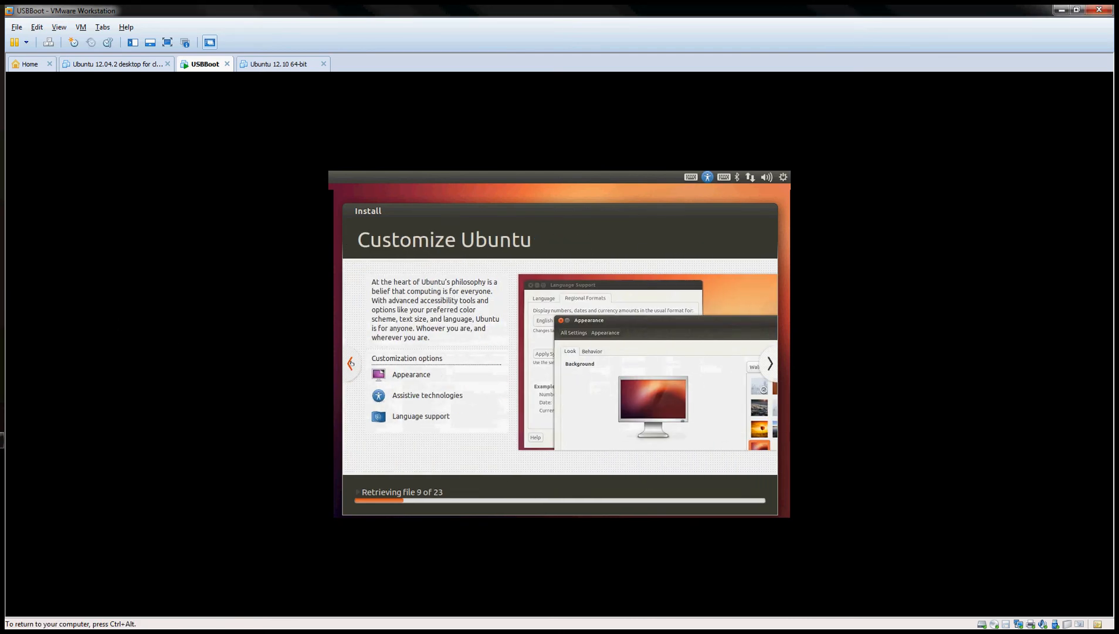
left_click(351, 363)
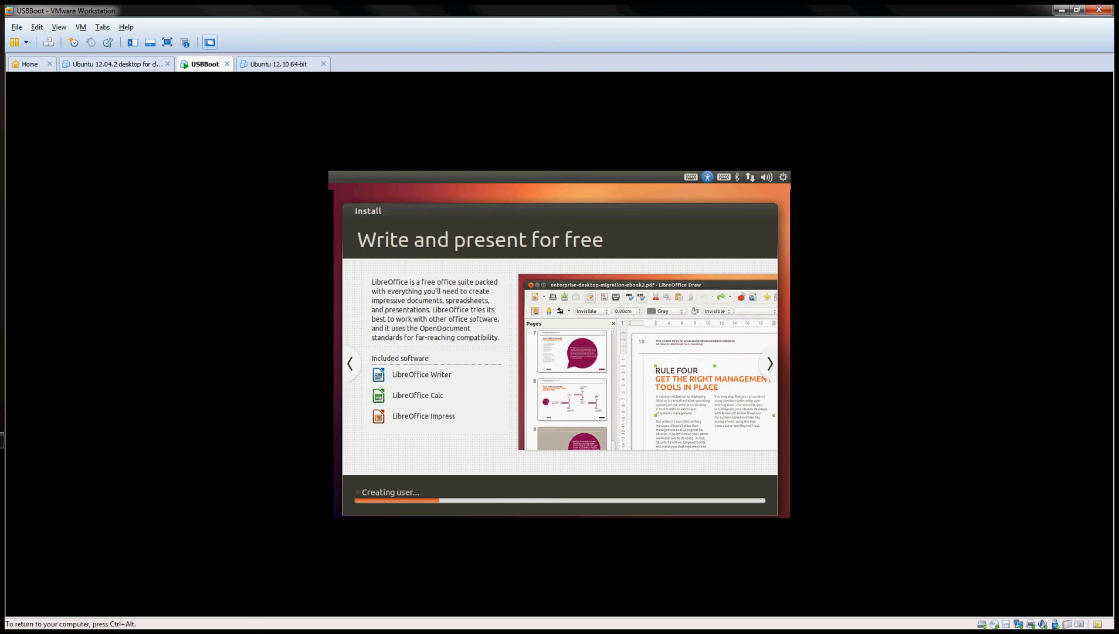
key("ctrl+alt")
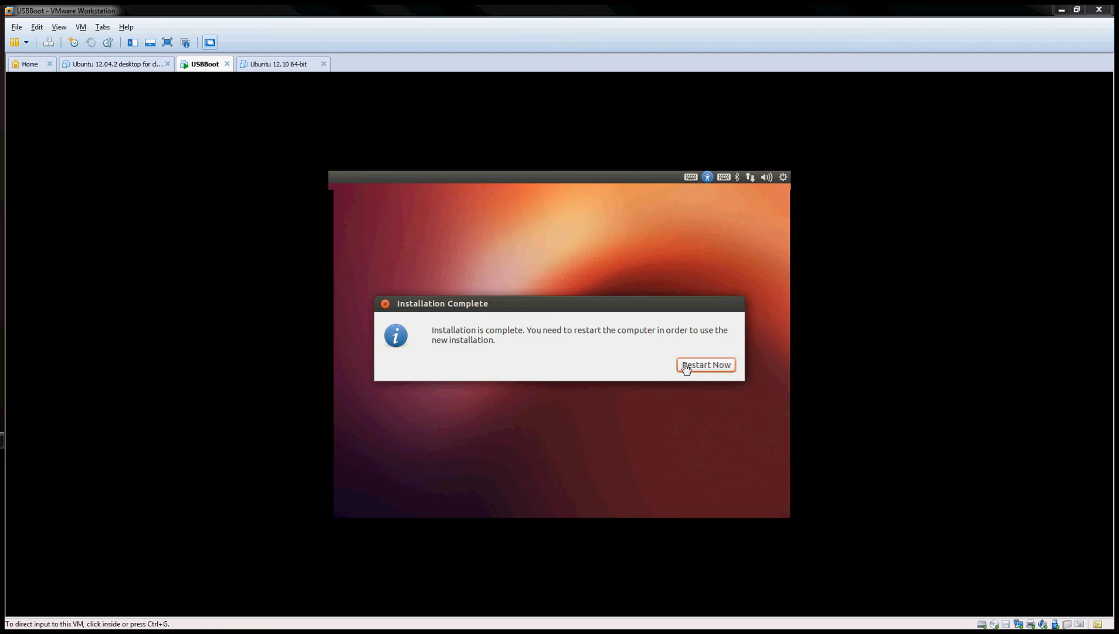
Step: Power off the USBBoot virtual machine from VMware instead of restarting inside the guest, and confirm it
left_click(83, 29)
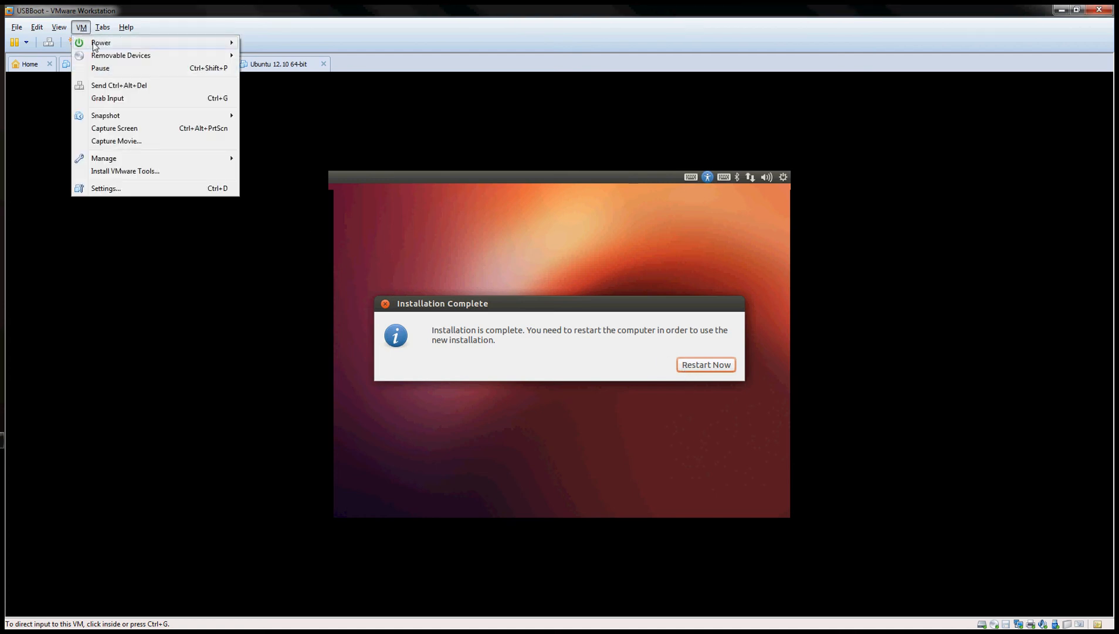
mouse_move(94, 43)
left_click(274, 55)
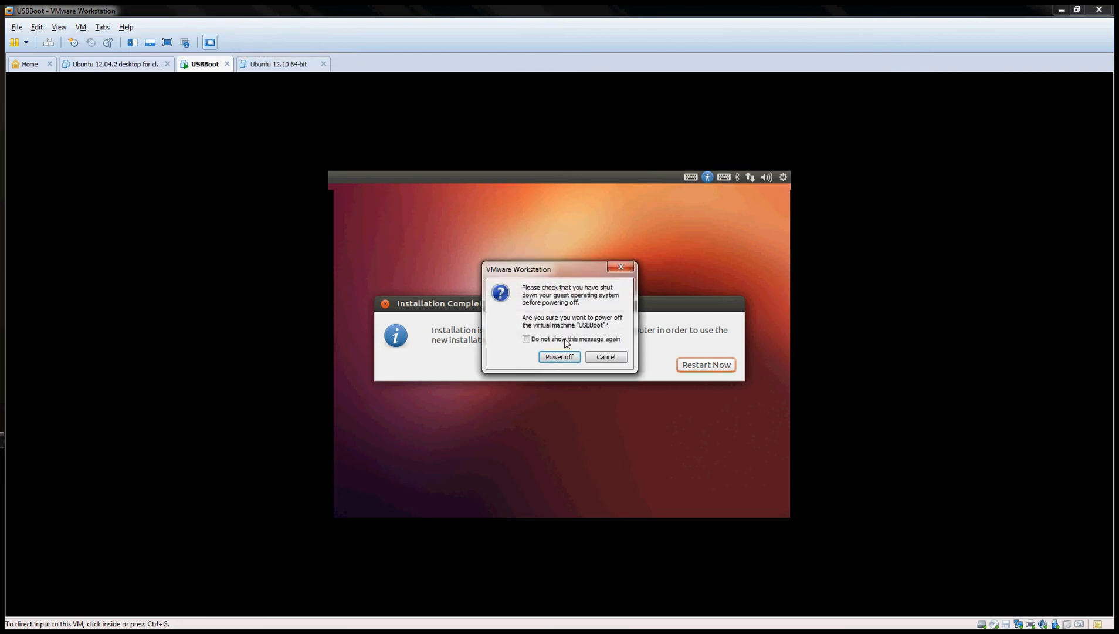
left_click(560, 355)
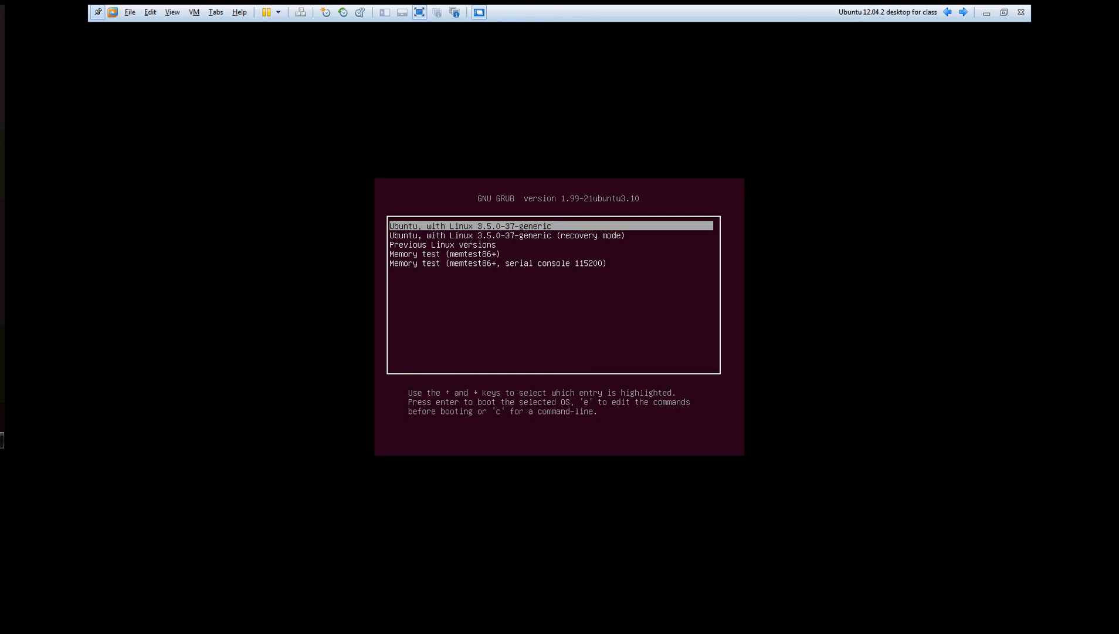
Step: Look through the Ubuntu 12.04.2 GRUB entries down to Memory test (memtest86+) and return to the first entry
key("Down")
key("Down")
key("Down")
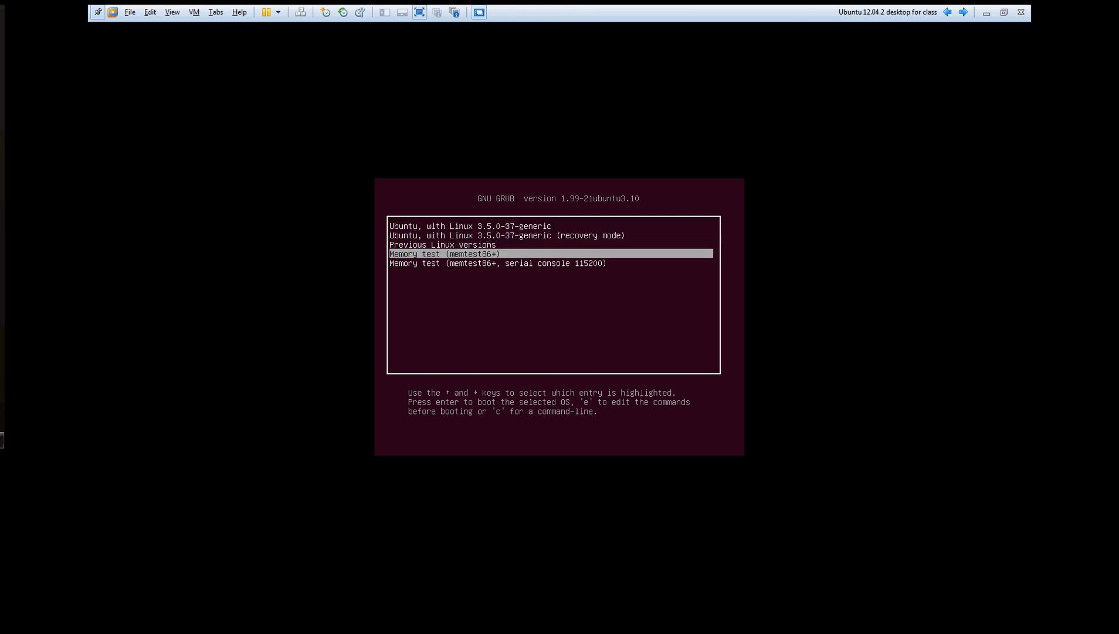
key("Up")
key("Up")
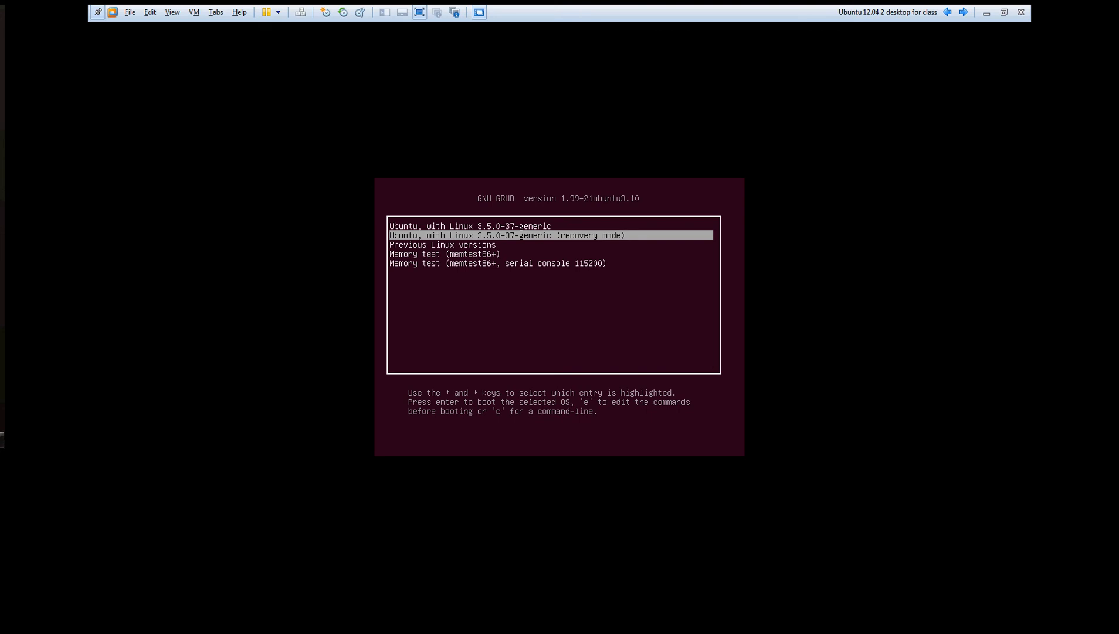
key("Up")
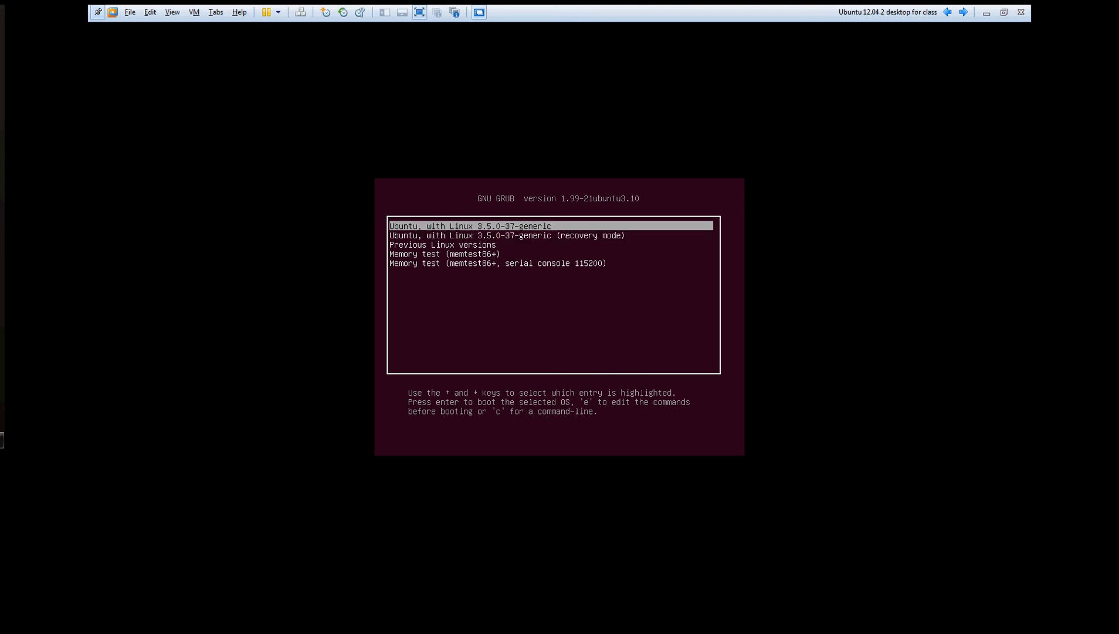
Step: Open Previous Linux versions in GRUB, look through the older kernel entries, and return to the main boot list
key("Down")
key("Down")
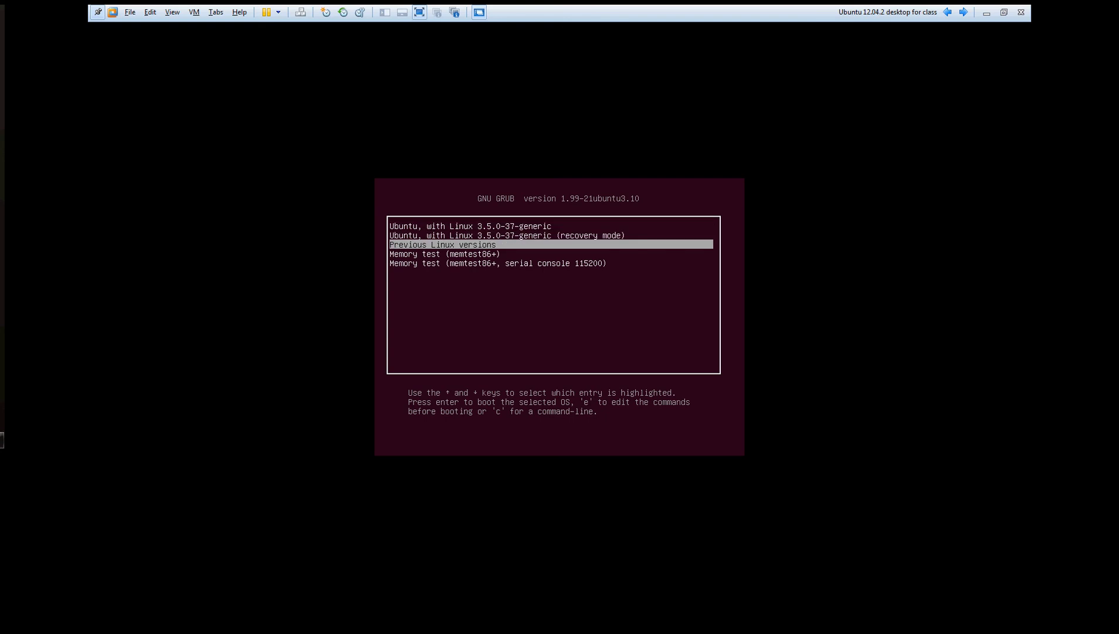
key("Return")
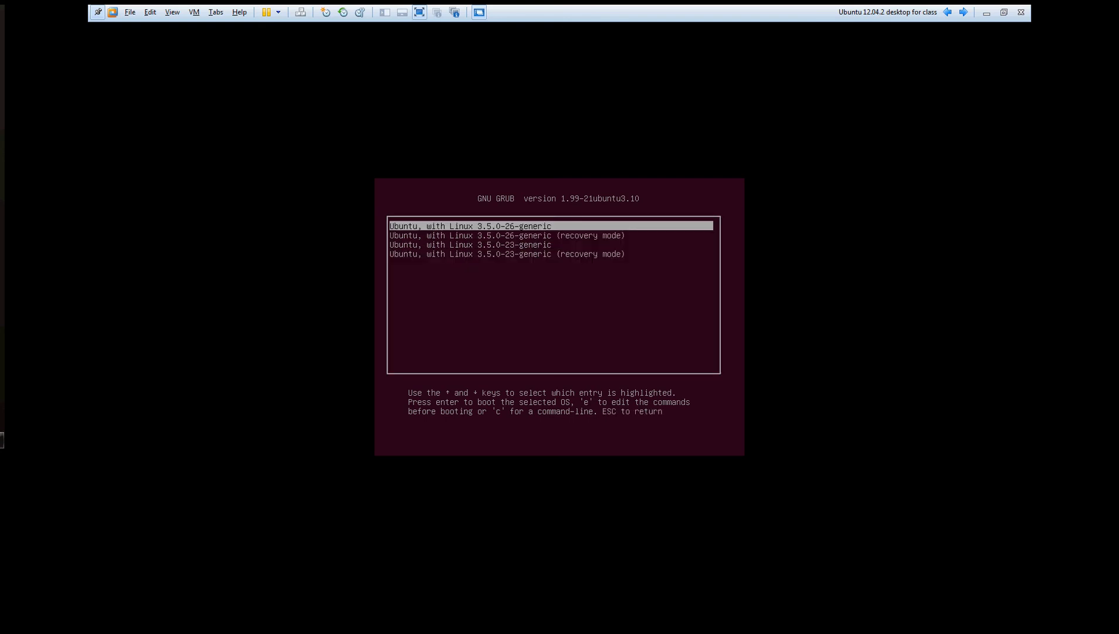
key("Down")
key("Down")
key("Down")
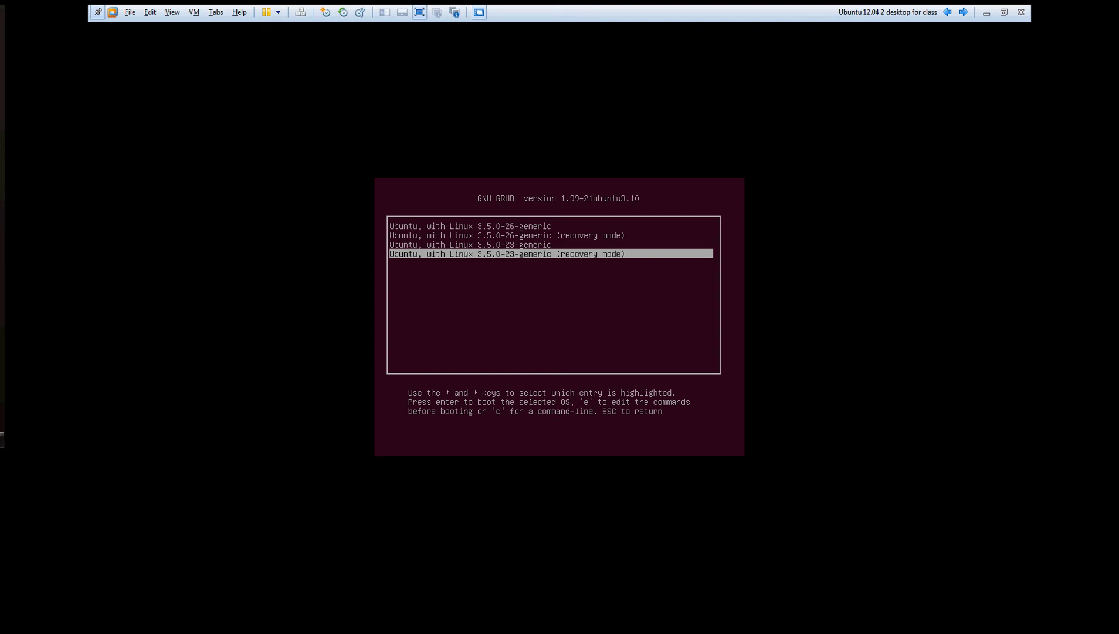
key("Escape")
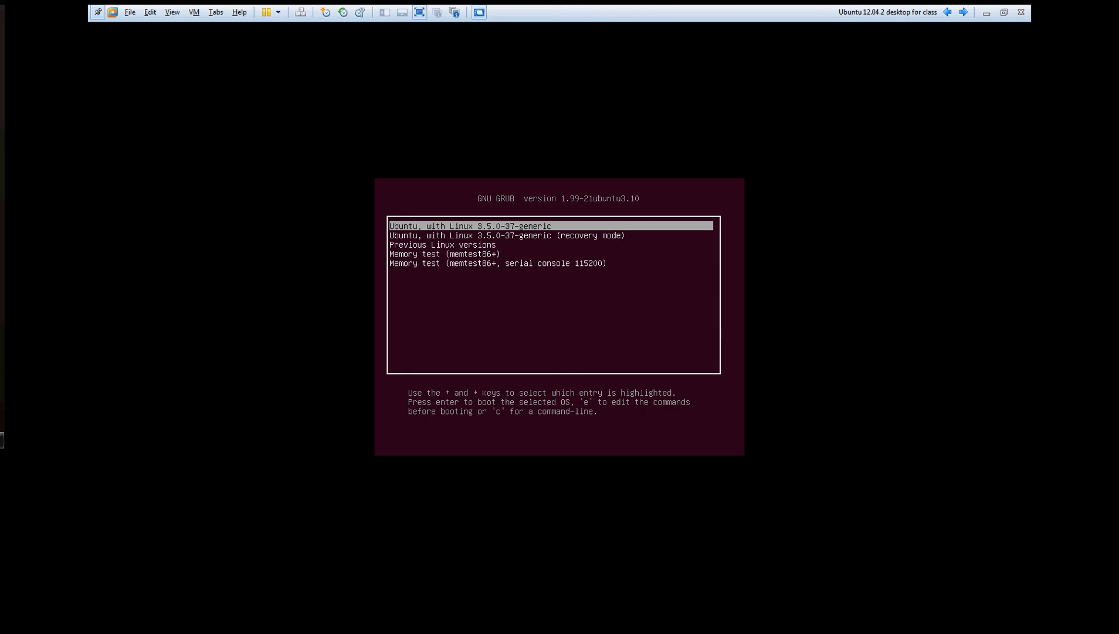
Step: Boot the Ubuntu, with Linux 3.5.0-37-generic entry and log in to the Ubuntu account with its password
key("Return")
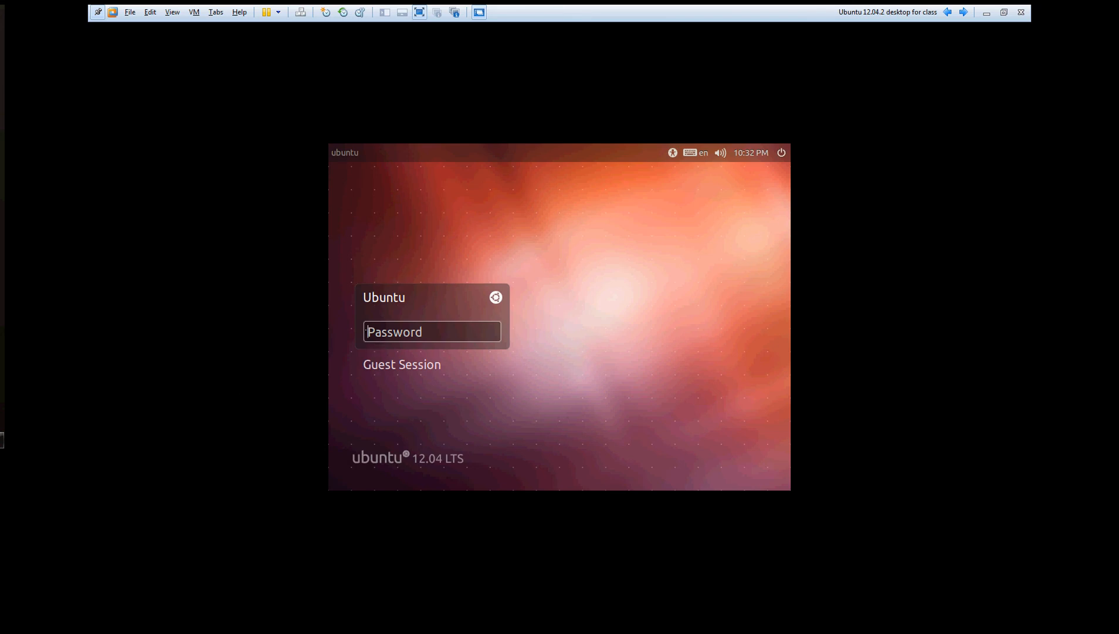
type("••••••••••")
key("BackSpace")
key("BackSpace")
key("BackSpace")
key("BackSpace")
key("BackSpace")
key("BackSpace")
key("BackSpace")
key("BackSpace")
key("BackSpace")
key("BackSpace")
type("•••••")
key("BackSpace")
key("BackSpace")
key("BackSpace")
key("BackSpace")
key("BackSpace")
type("•••••••••")
key("Return")
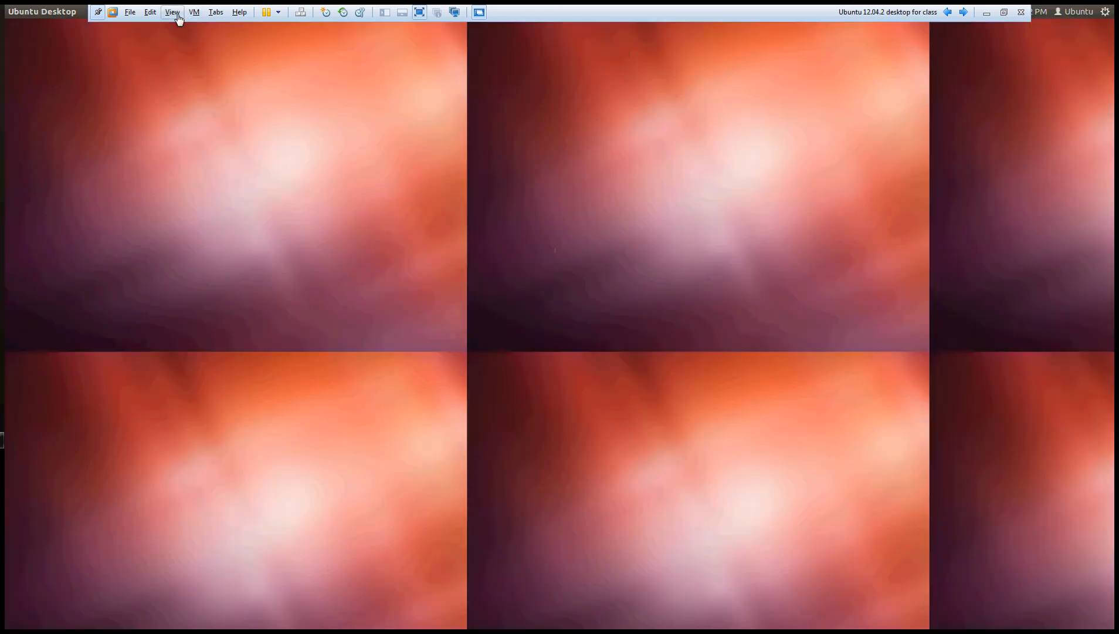
left_click(173, 13)
left_click(173, 12)
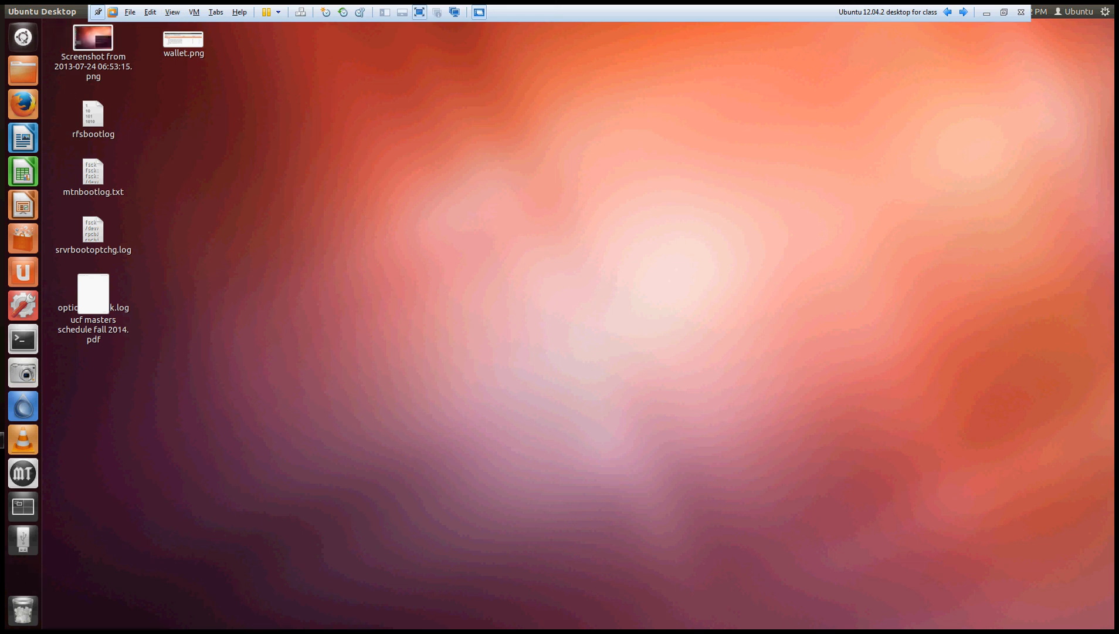
Step: Browse the Dash home and search its applications for "pdf"
left_click(23, 37)
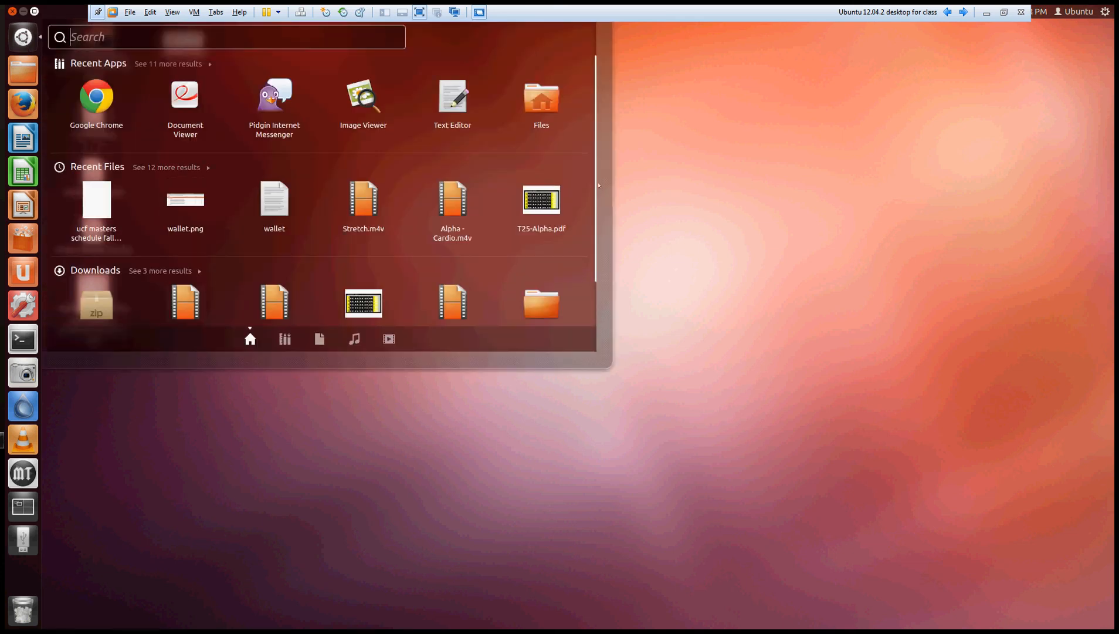
scroll(594, 187, "down", 2)
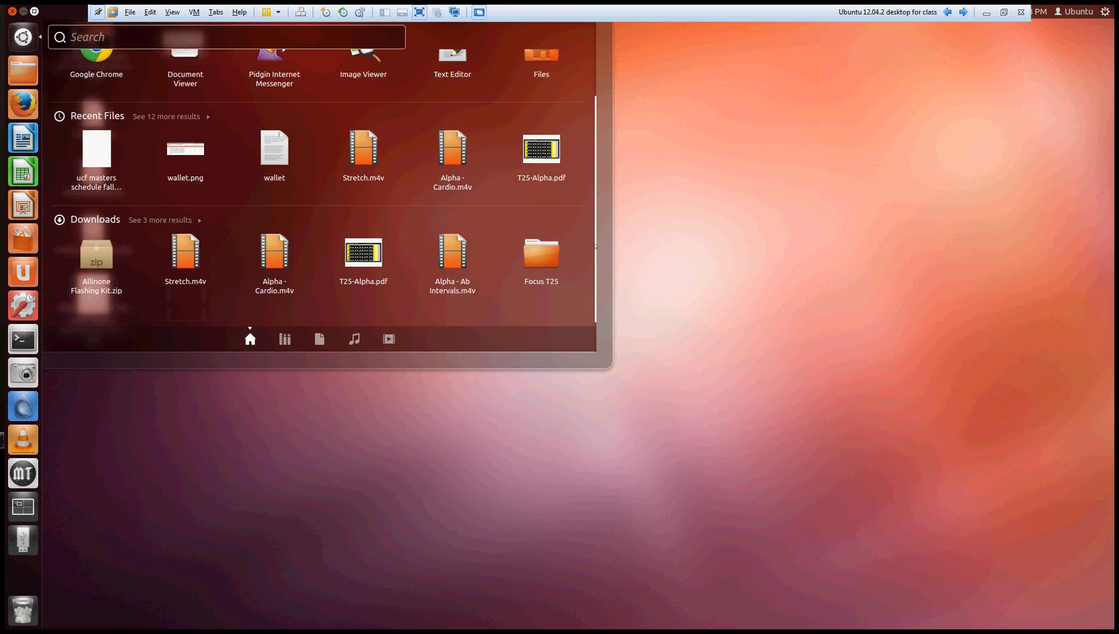
scroll(596, 173, "up", 1)
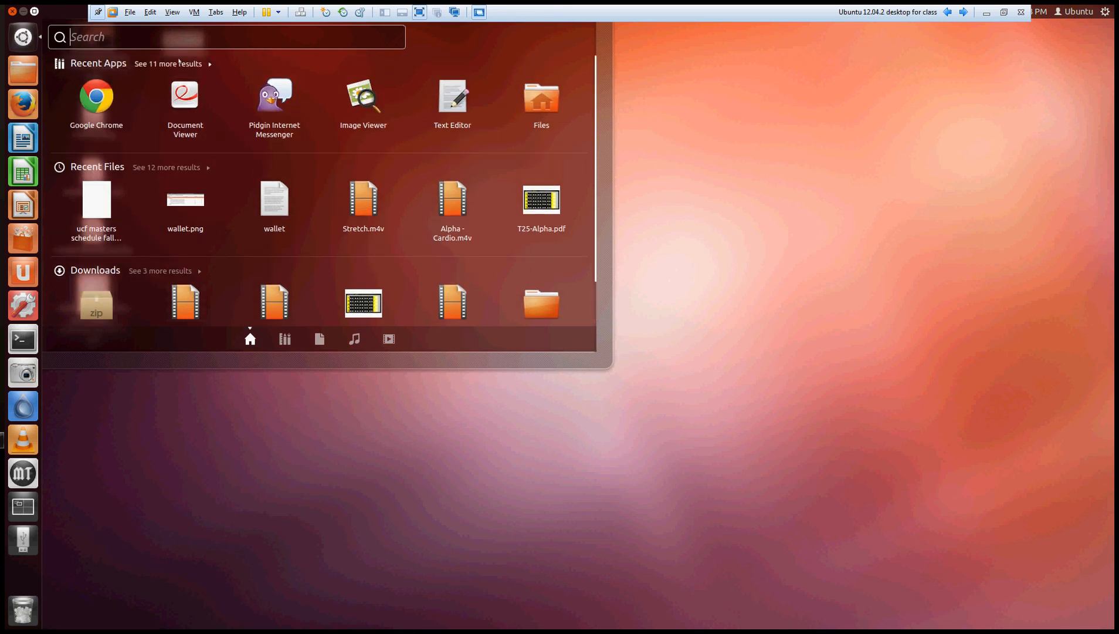
left_click(285, 339)
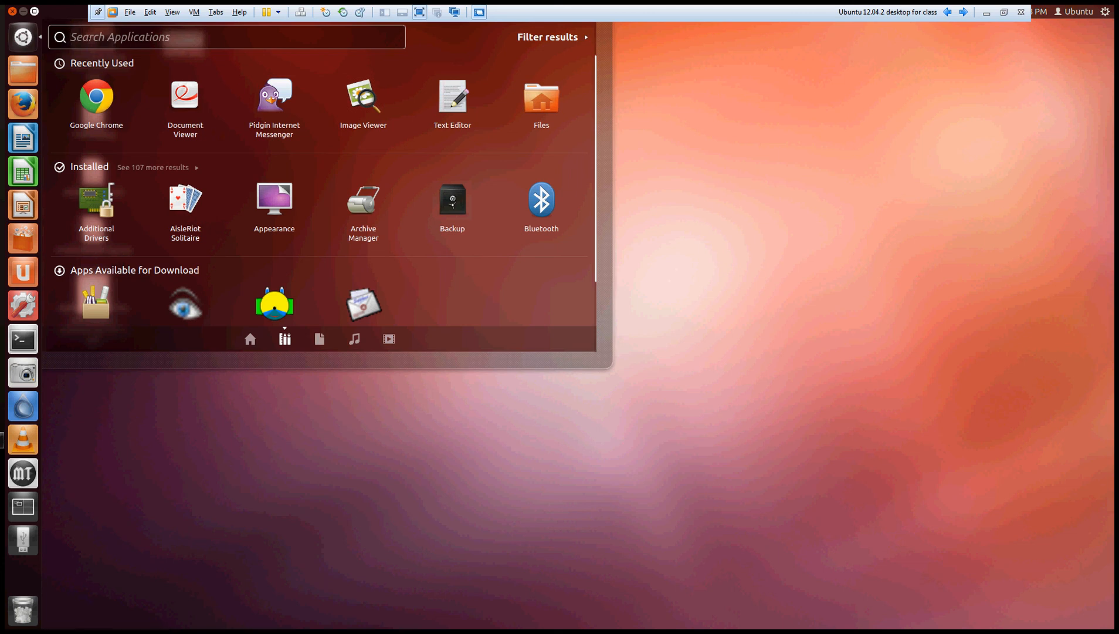
type("pdf")
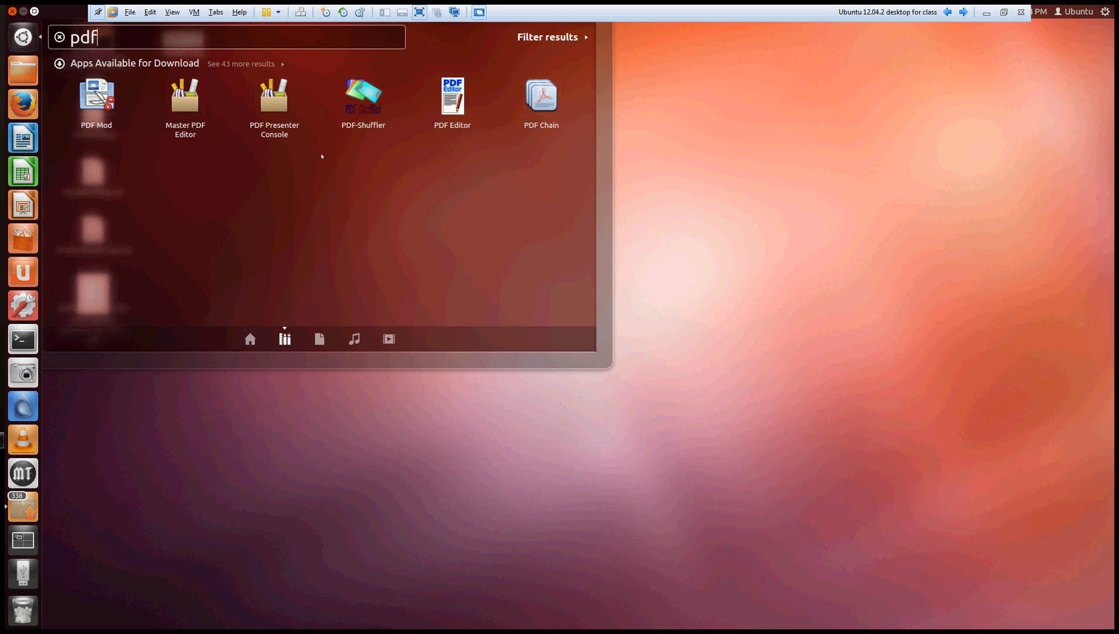
left_click_drag(101, 36, 67, 37)
Step: Open the Software Sources settings from Update Manager, review the Ubuntu Software, Other Software, Updates and Authentication options, and close them
left_click(25, 511)
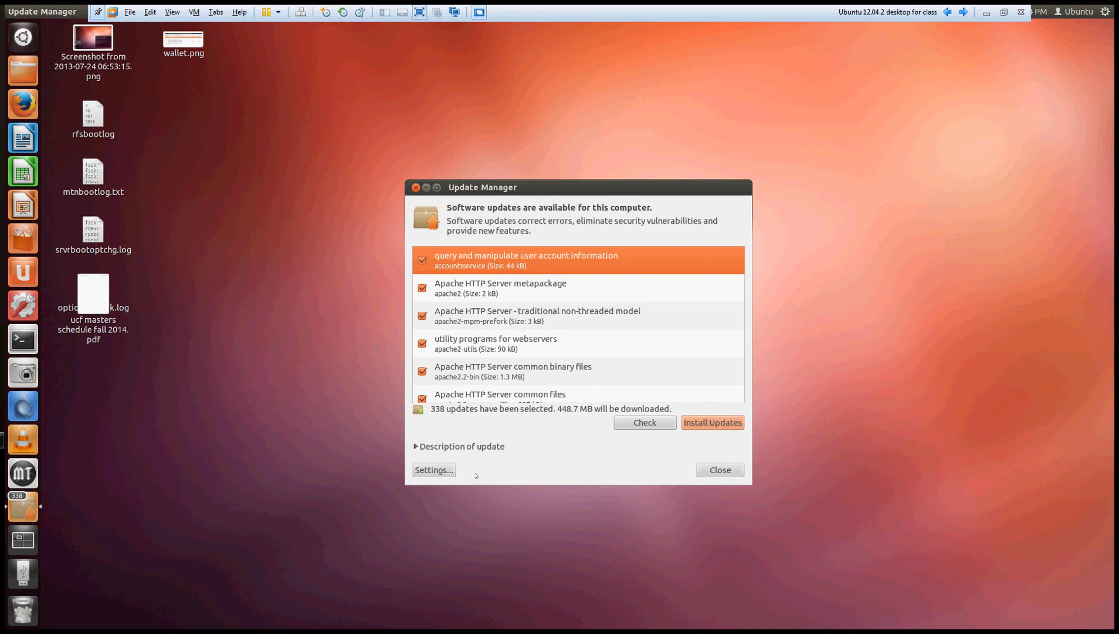
left_click(435, 470)
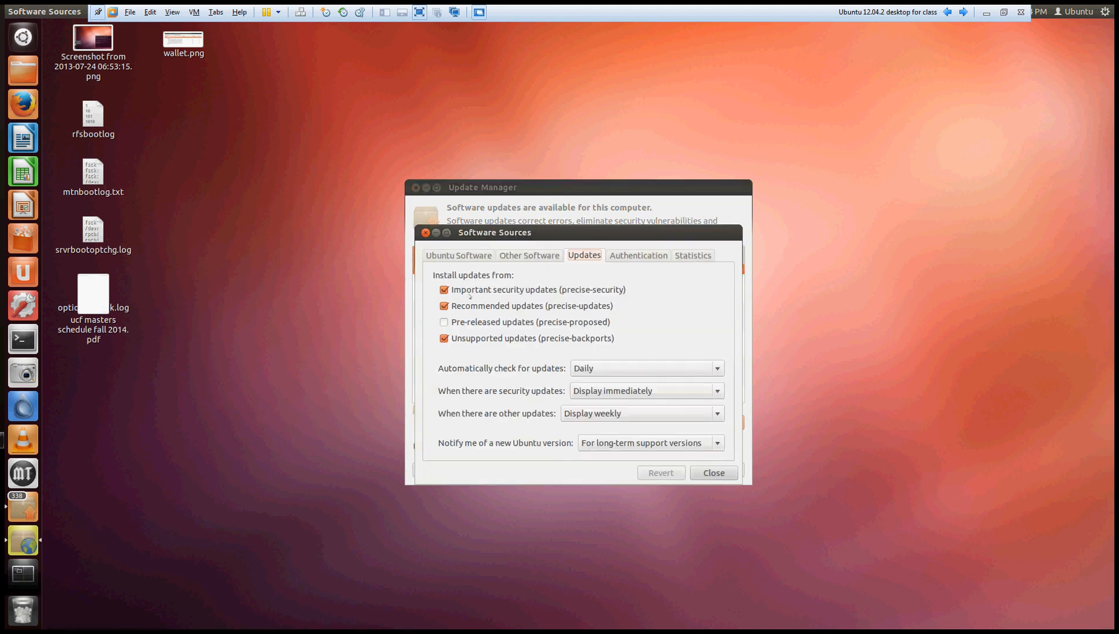
left_click(463, 256)
left_click(529, 256)
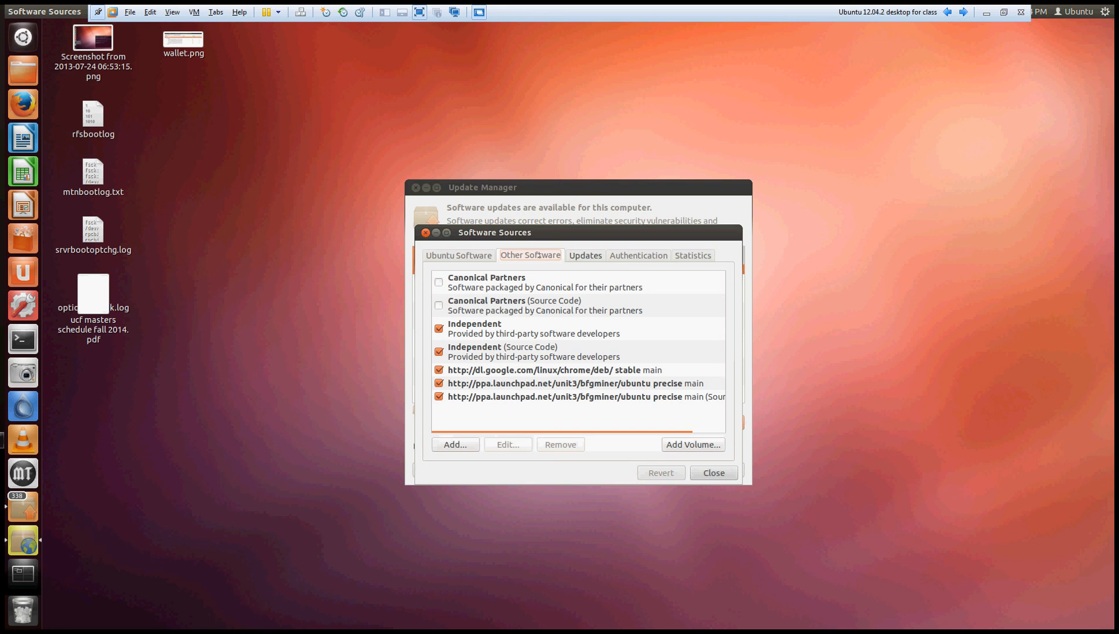
left_click(585, 256)
left_click(649, 256)
left_click(451, 256)
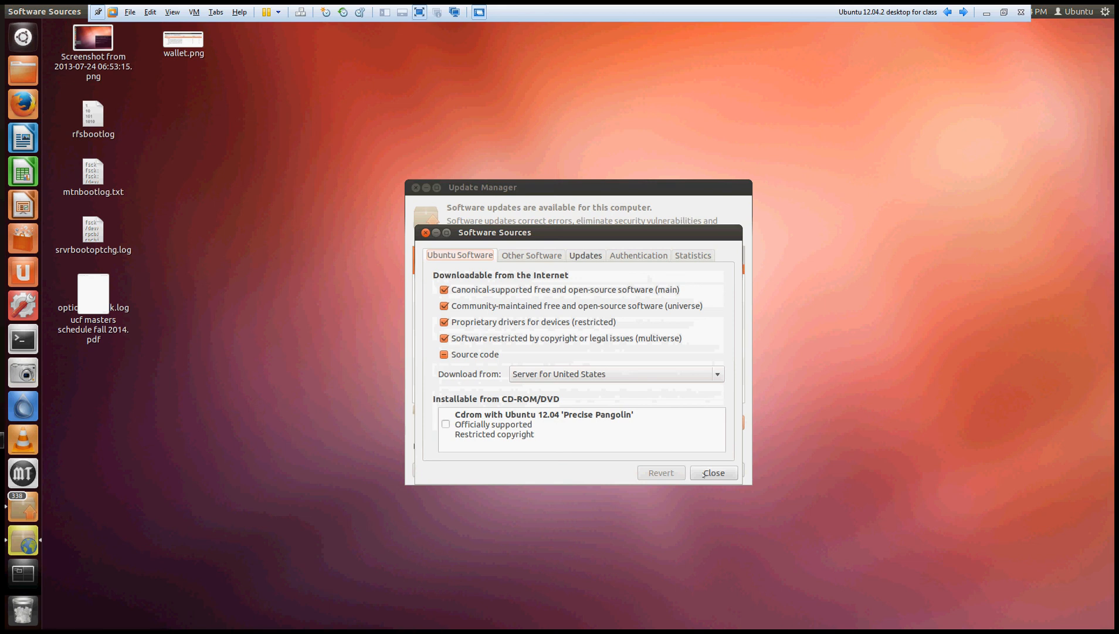
left_click(536, 258)
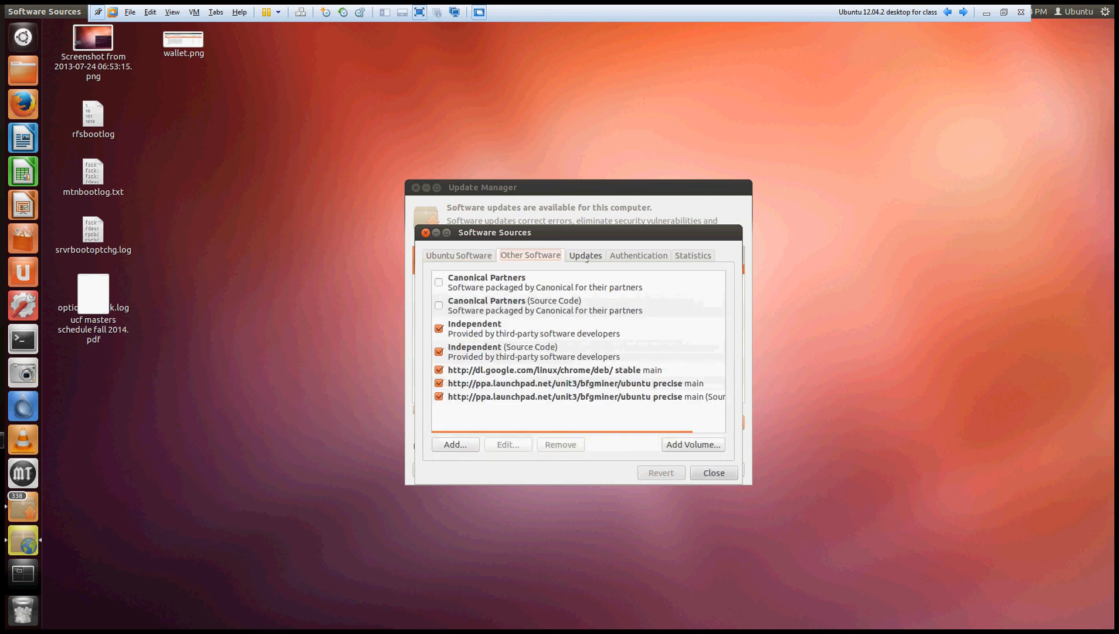
left_click(585, 257)
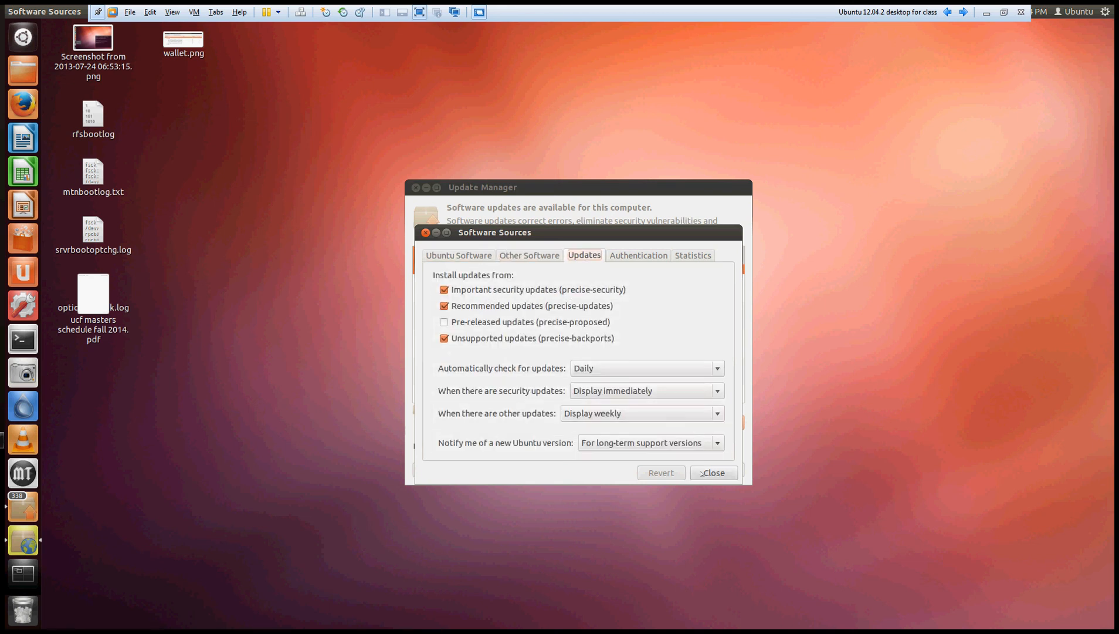
left_click(712, 473)
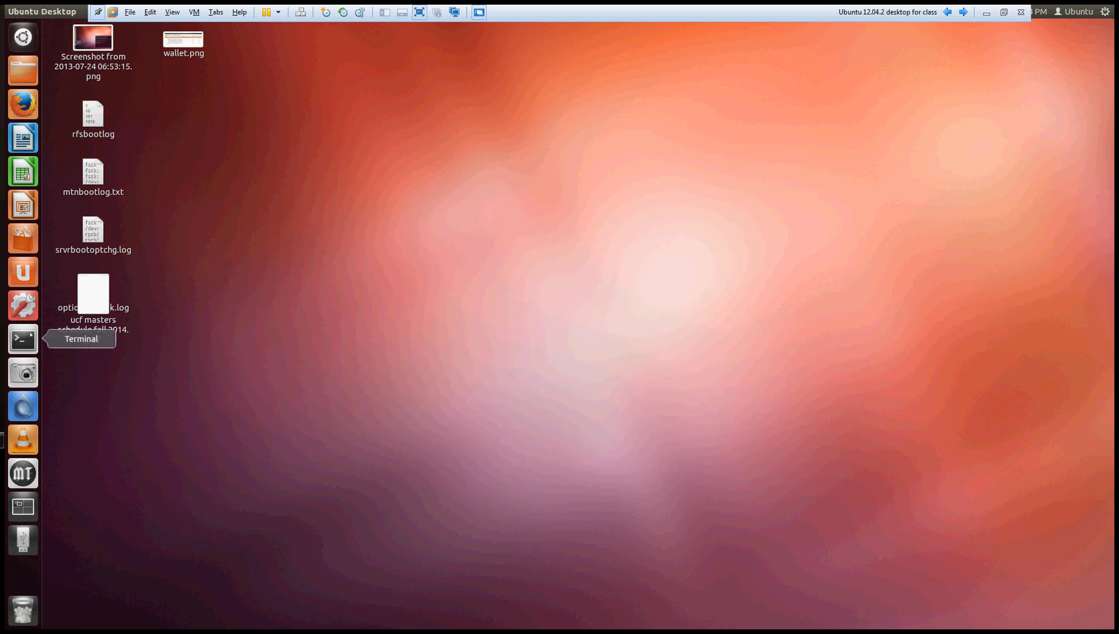
Step: Open Ubuntu Software Center and examine its change history, including the packages installed on 13 February 2013
left_click(25, 243)
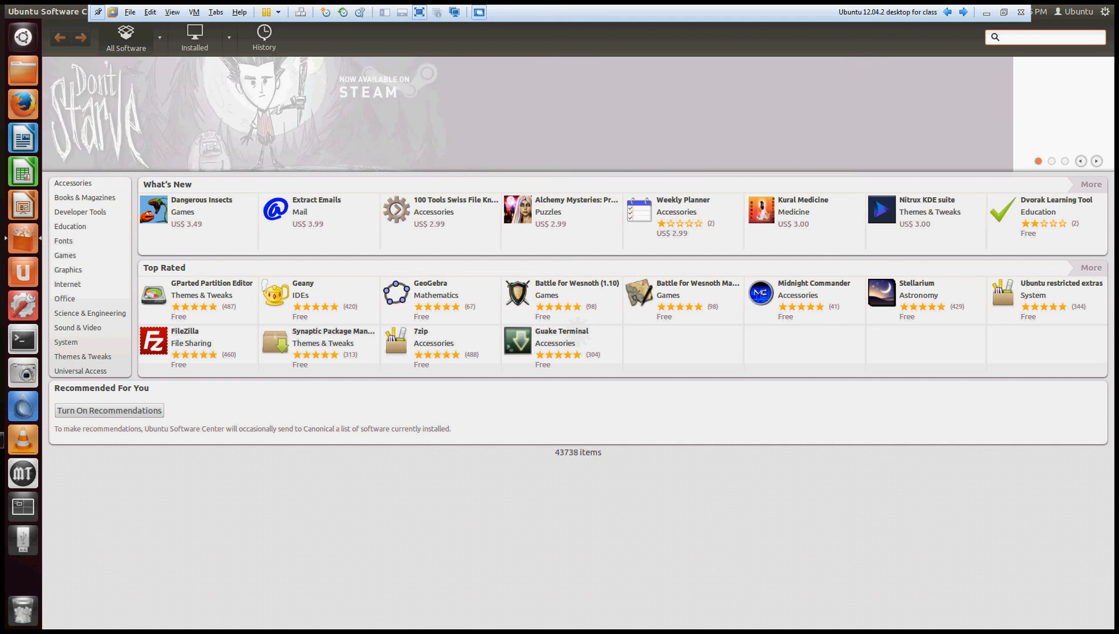
left_click(265, 42)
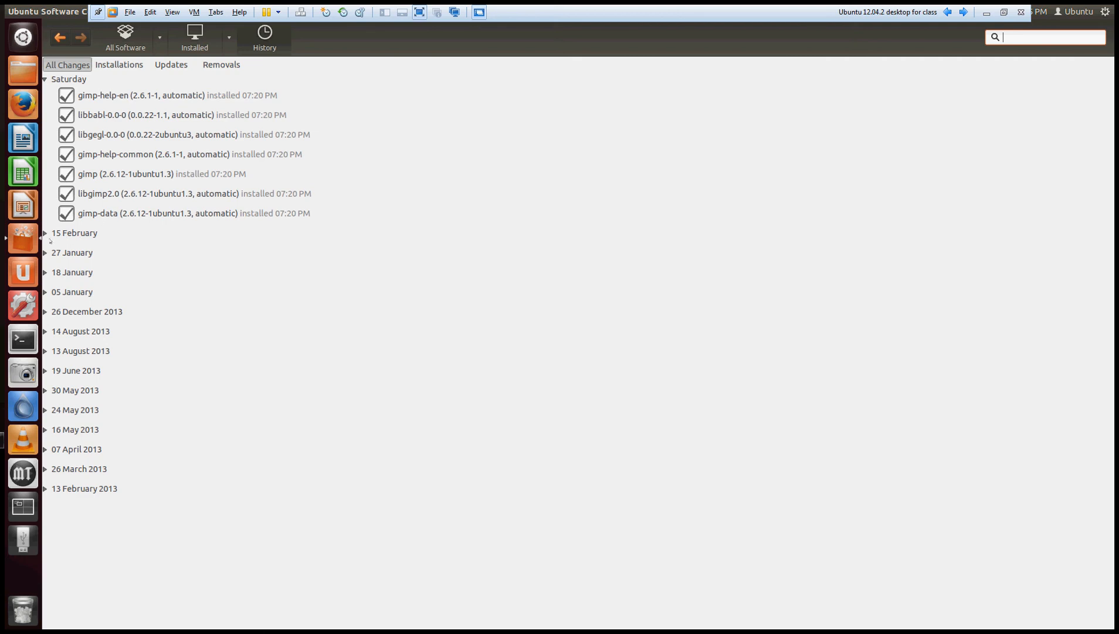
left_click(46, 488)
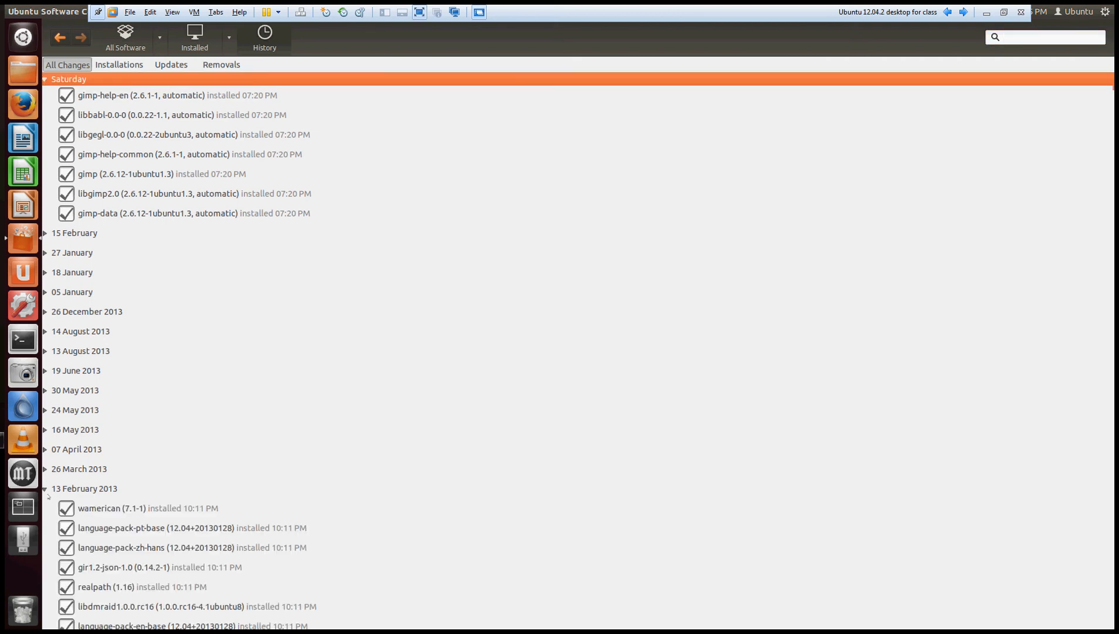
scroll(82, 508, "down", 15)
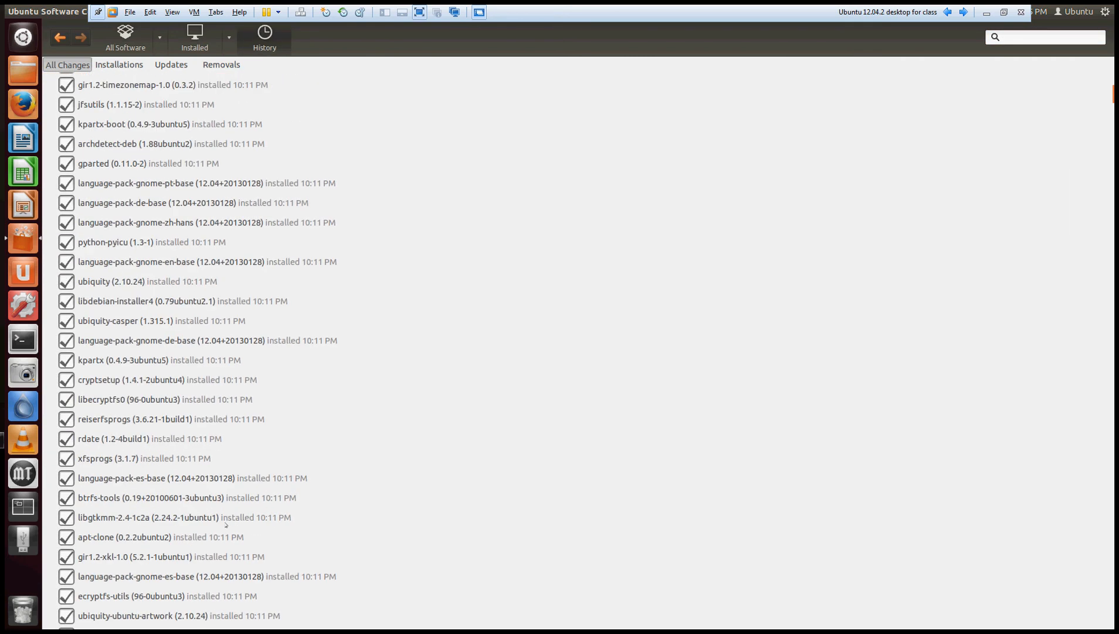
scroll(226, 525, "down", 8)
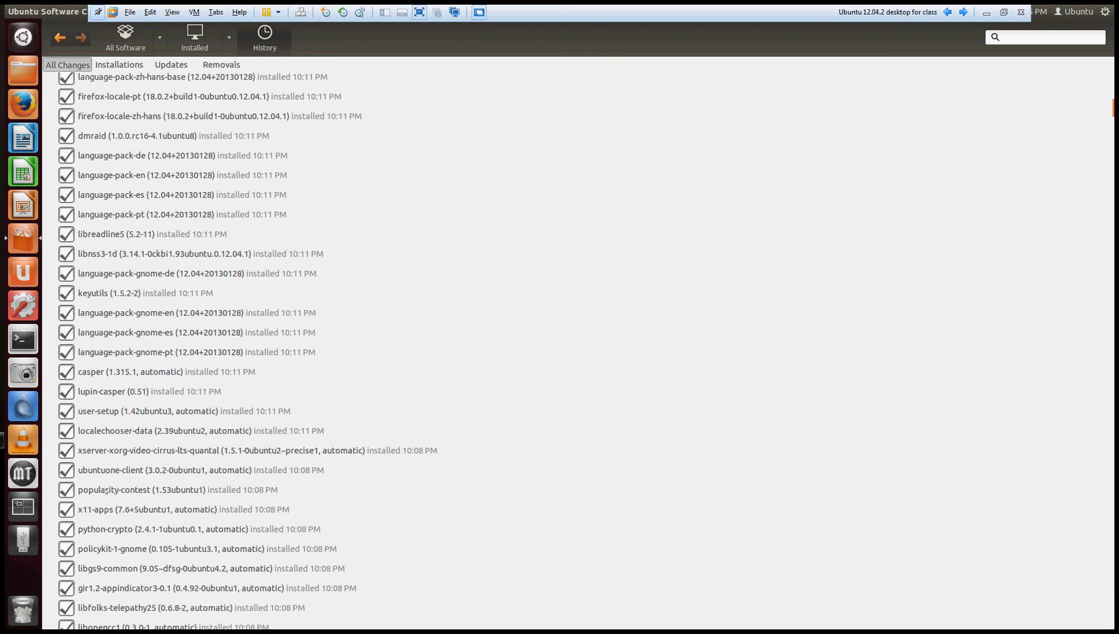
scroll(106, 491, "up", 20)
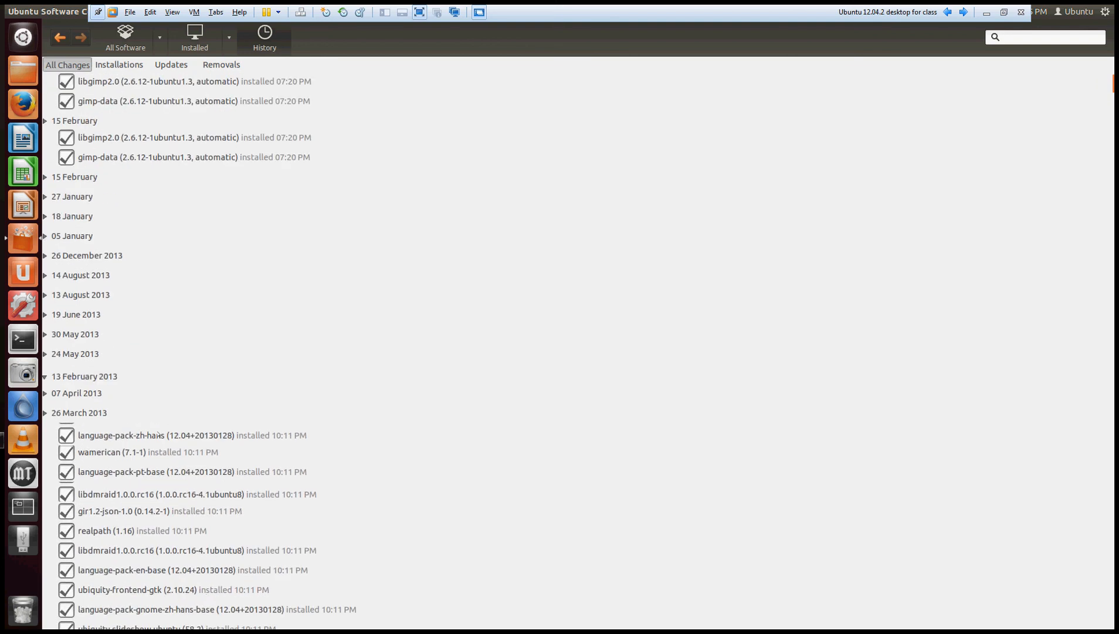
scroll(157, 434, "up", 3)
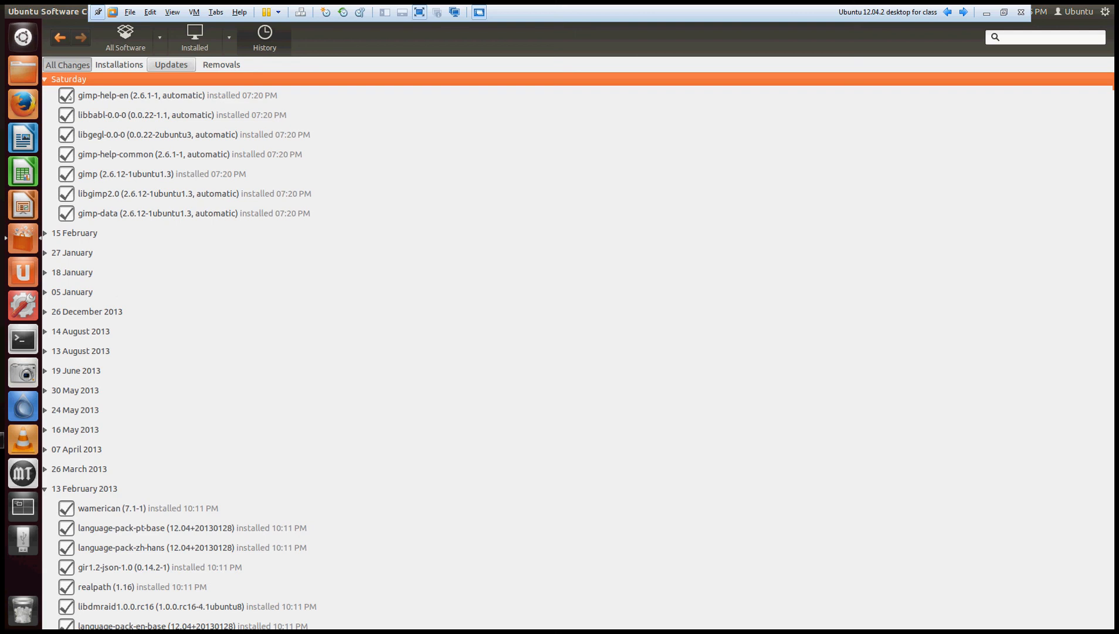
left_click(44, 79)
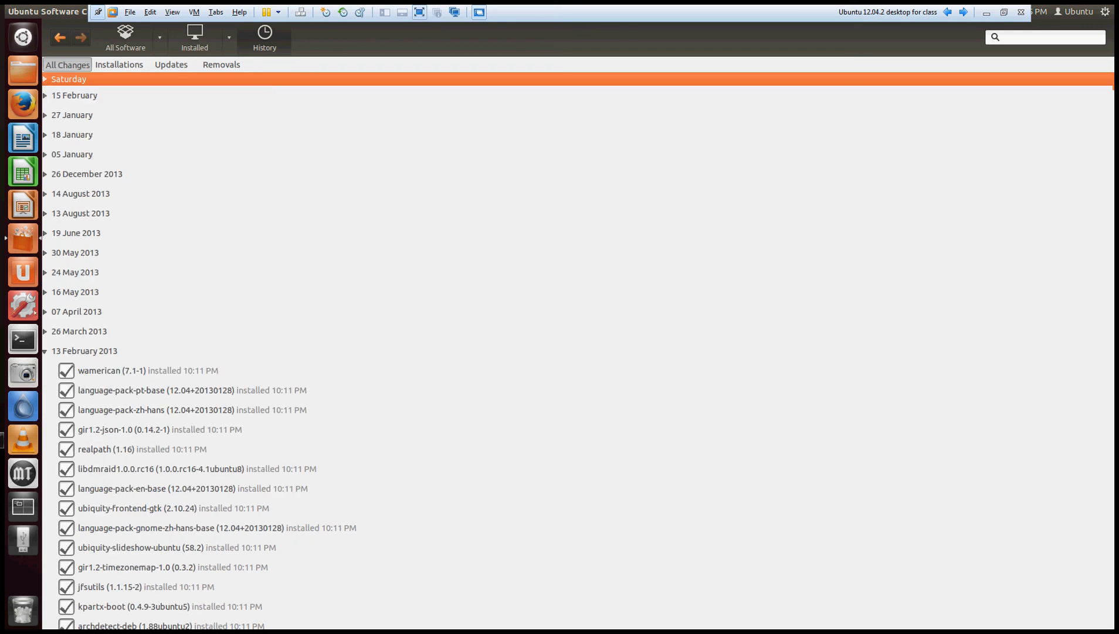
left_click(44, 351)
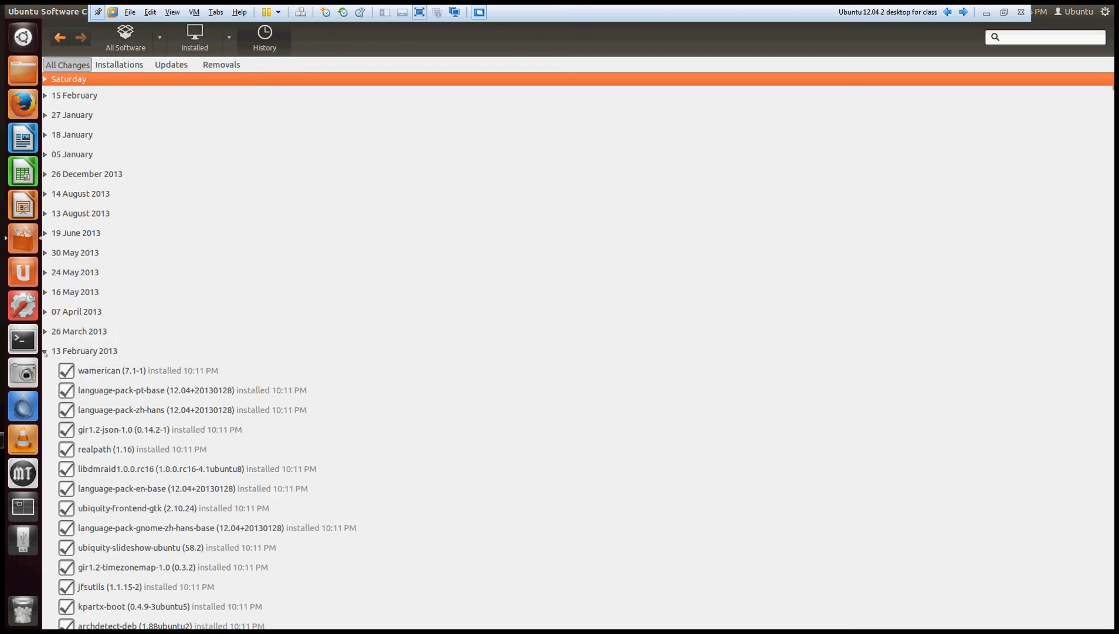
Step: View the installed software and look through the Accessories and Developer Tools categories, collapsing each one after viewing
left_click(191, 50)
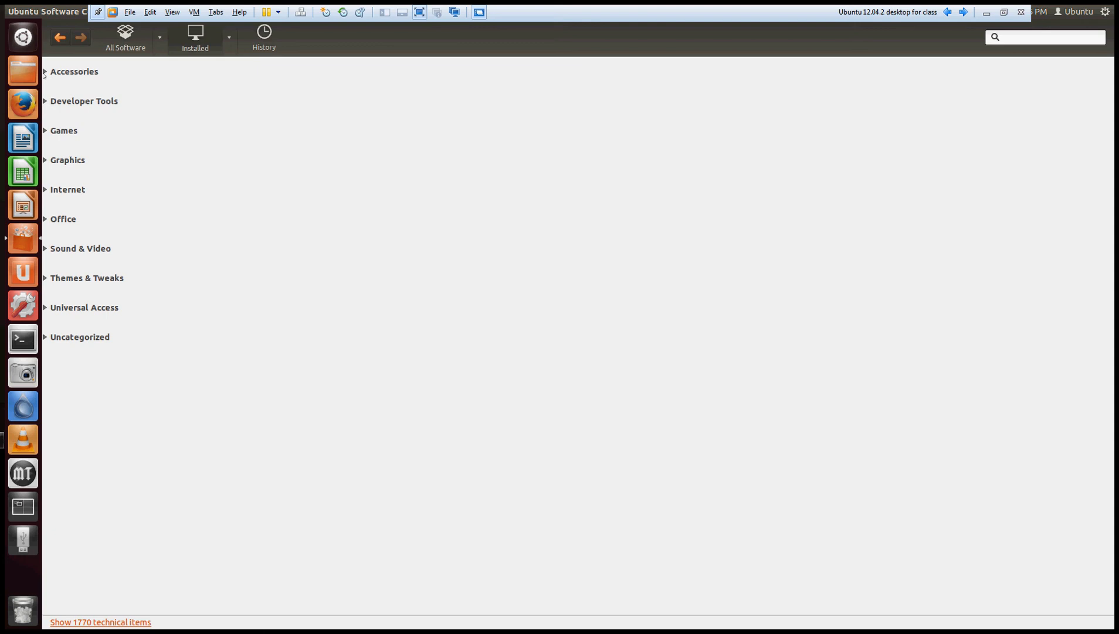
left_click(45, 72)
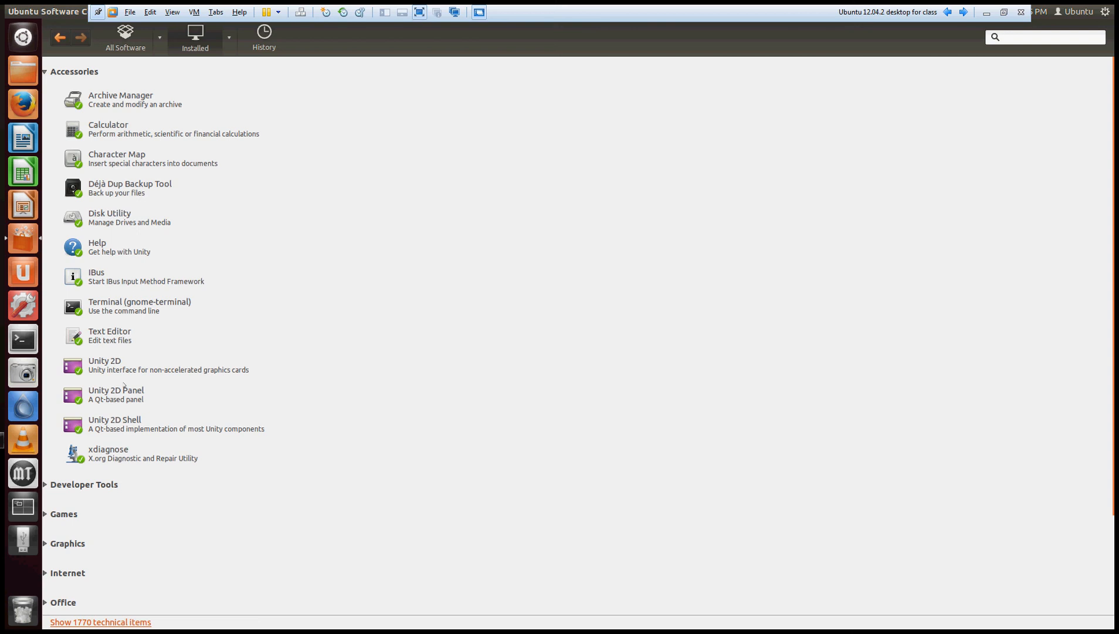
left_click(45, 72)
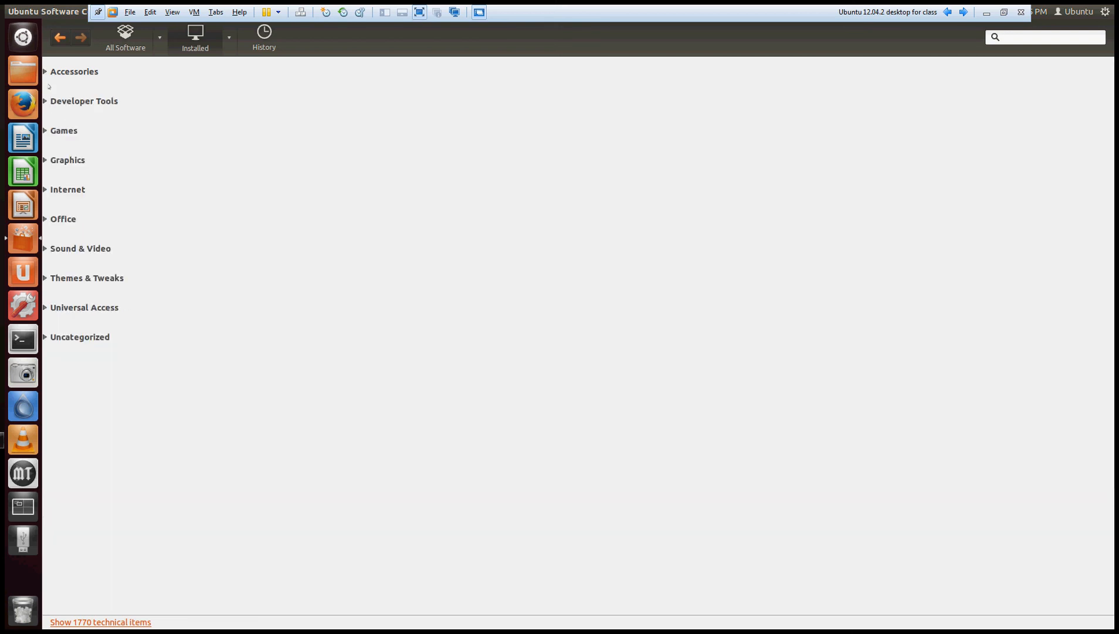
left_click(44, 102)
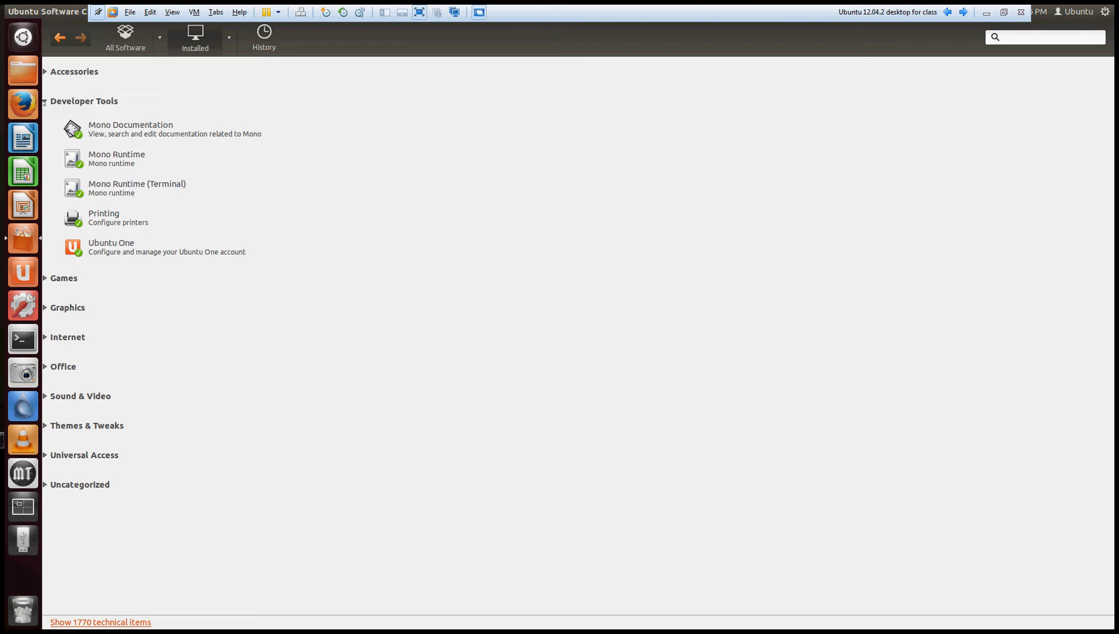
left_click(44, 102)
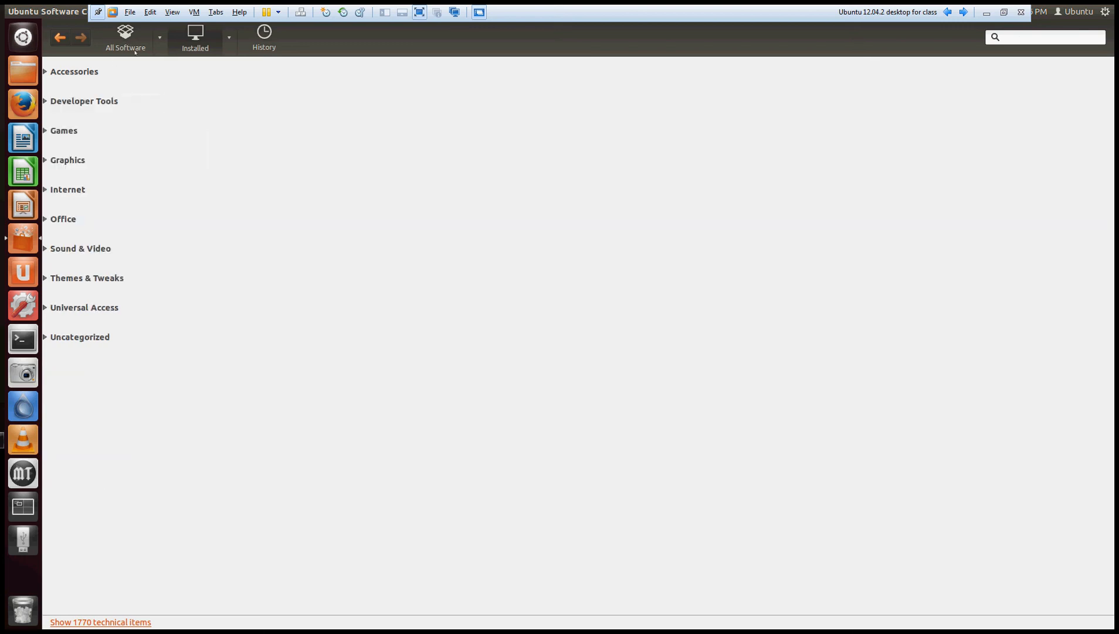
Step: Launch Pidgin Internet Messenger from the Dash applications and close its Buddy List
left_click(23, 37)
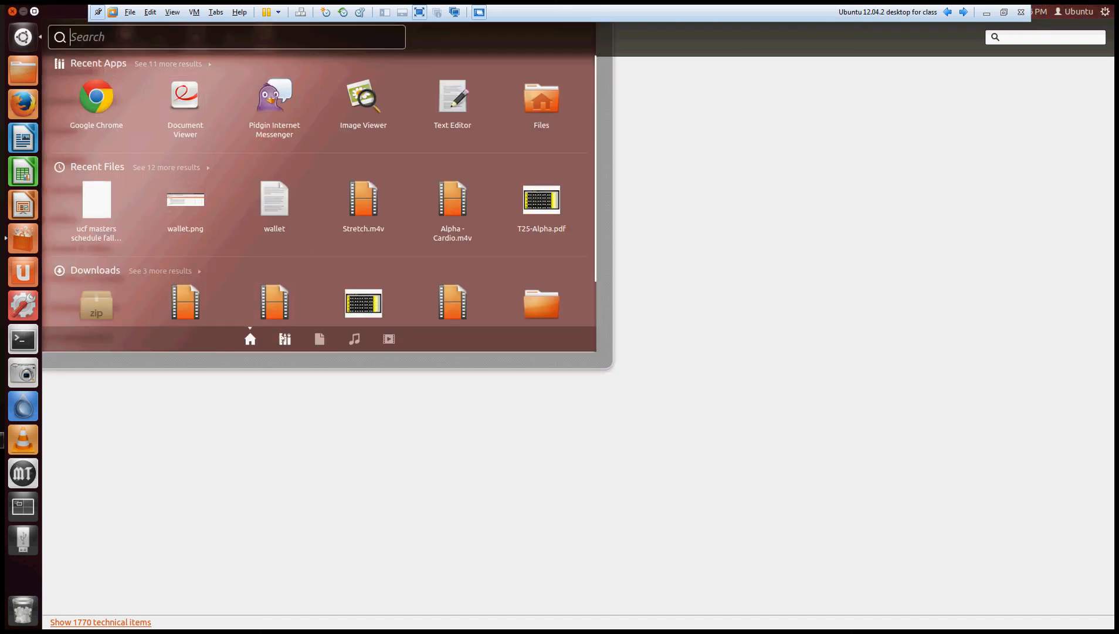
left_click(284, 339)
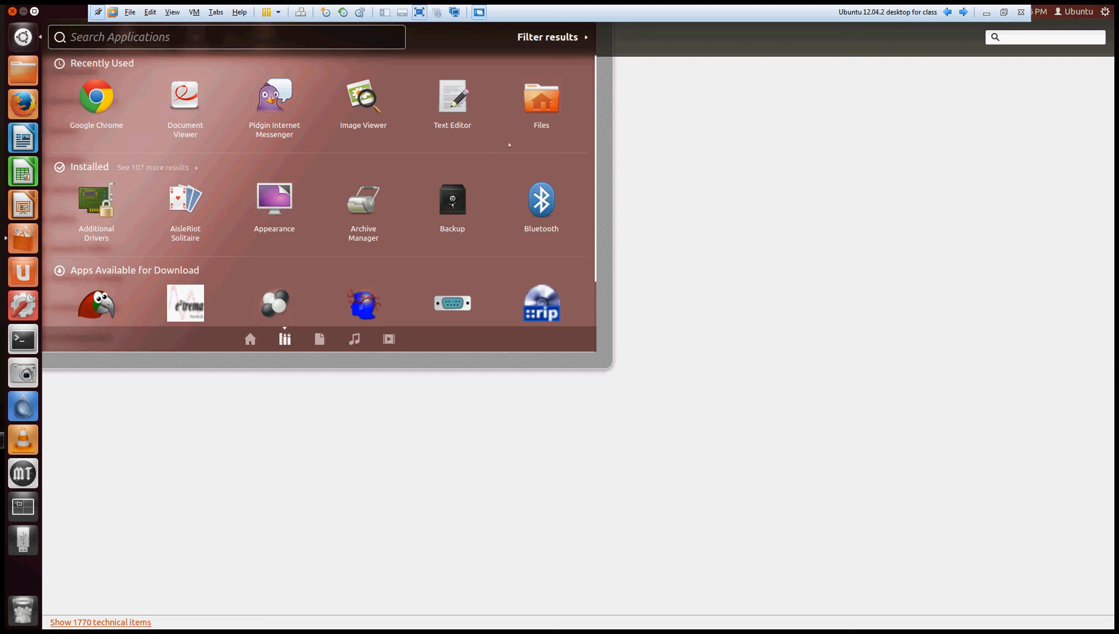
left_click(269, 109)
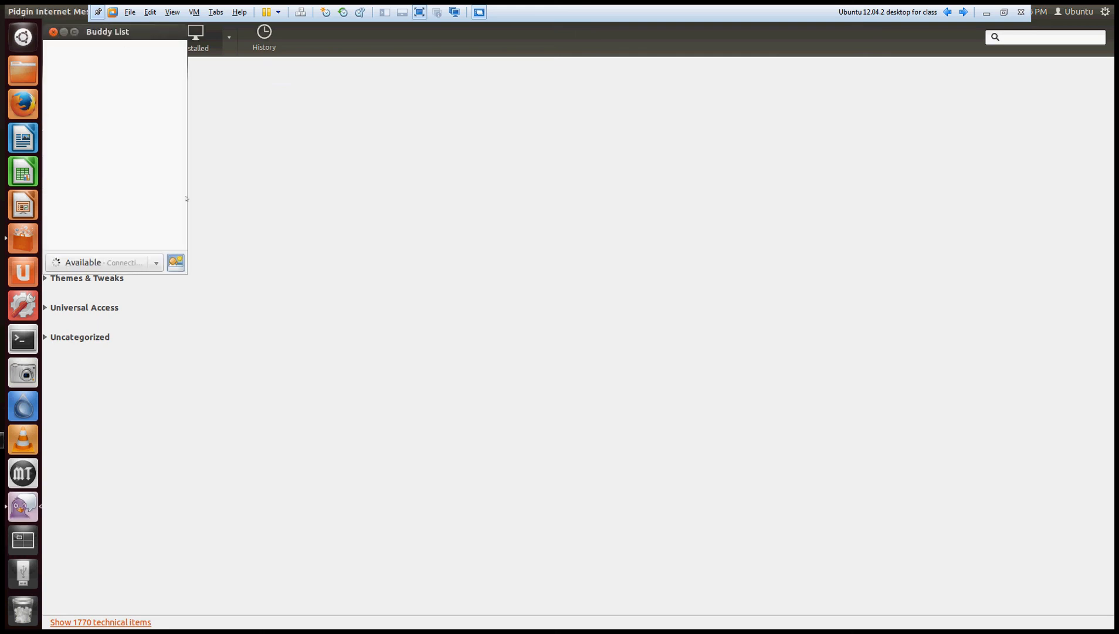
left_click(53, 32)
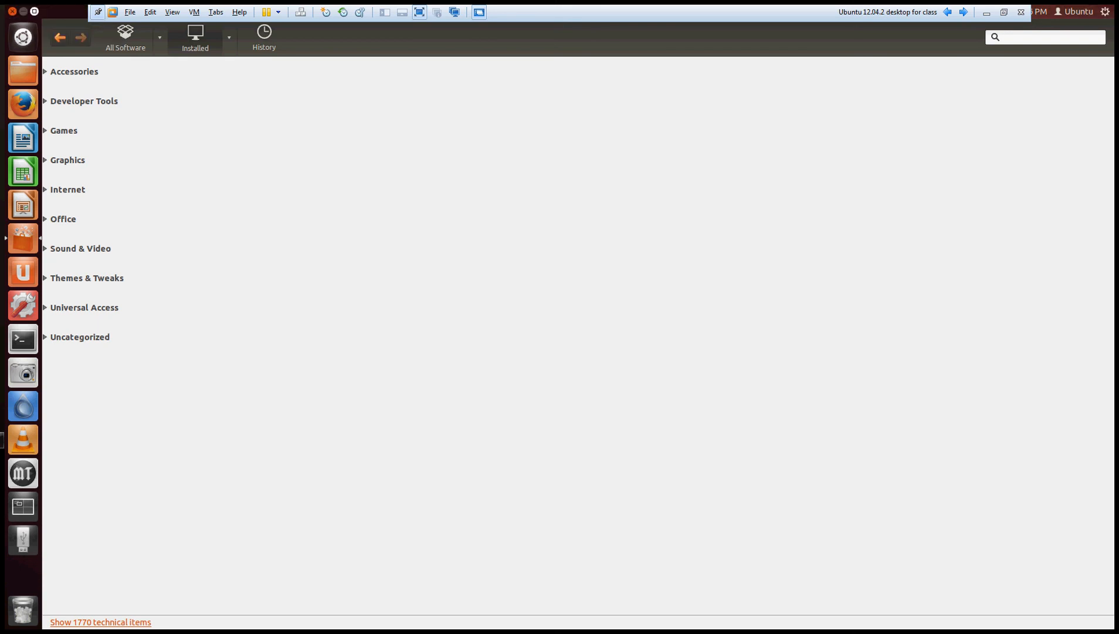
Step: Search the Dash applications for "media tomb", clear the search and close the Dash
key("super")
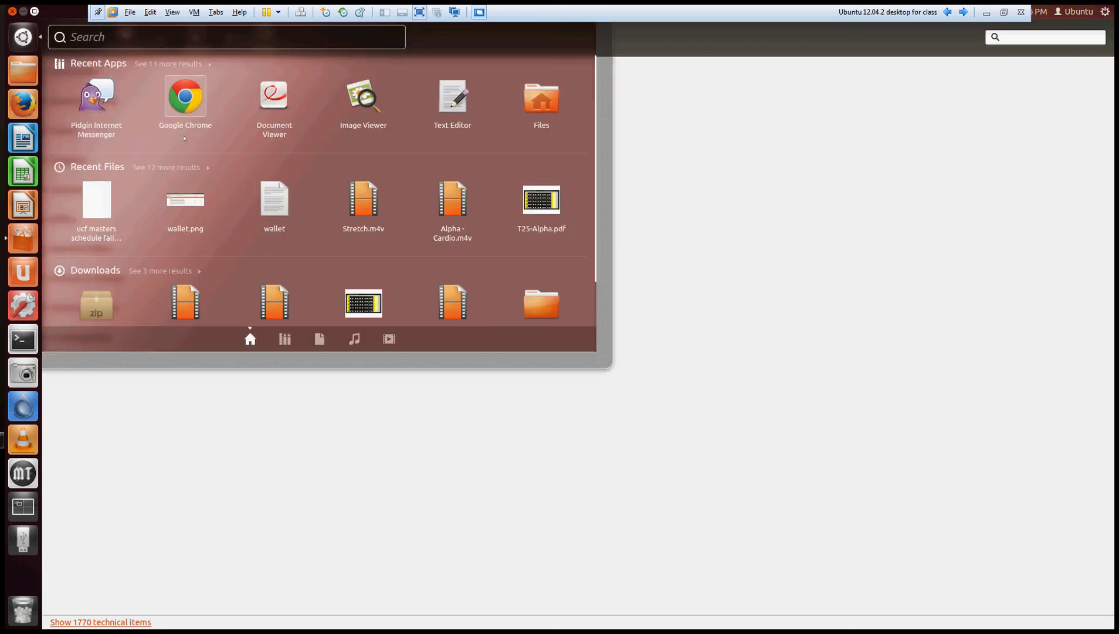
left_click(286, 338)
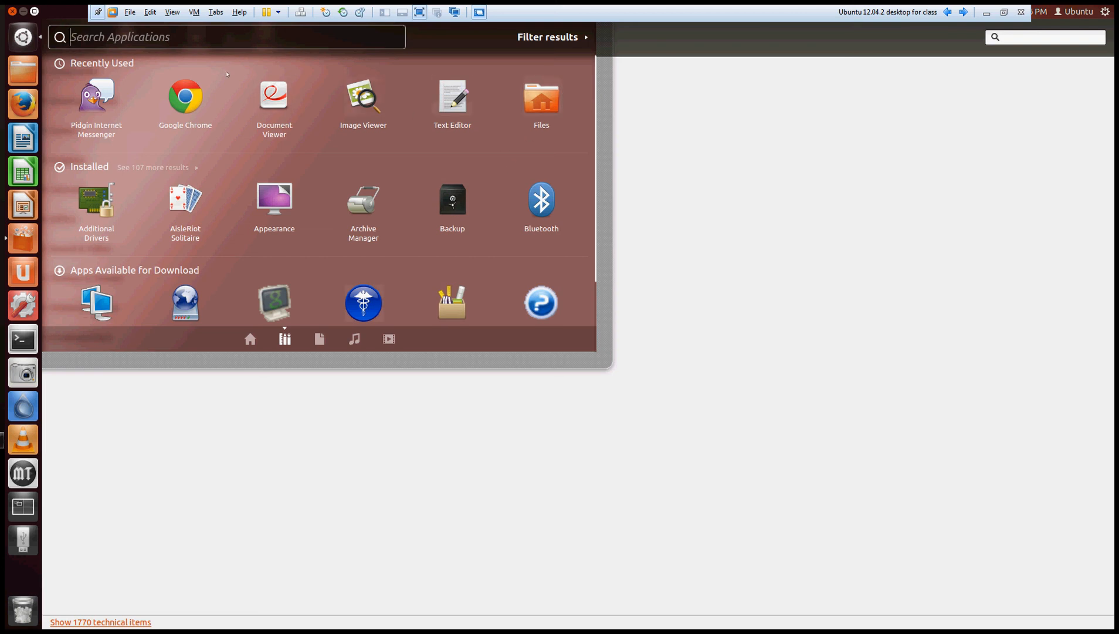
type("medi")
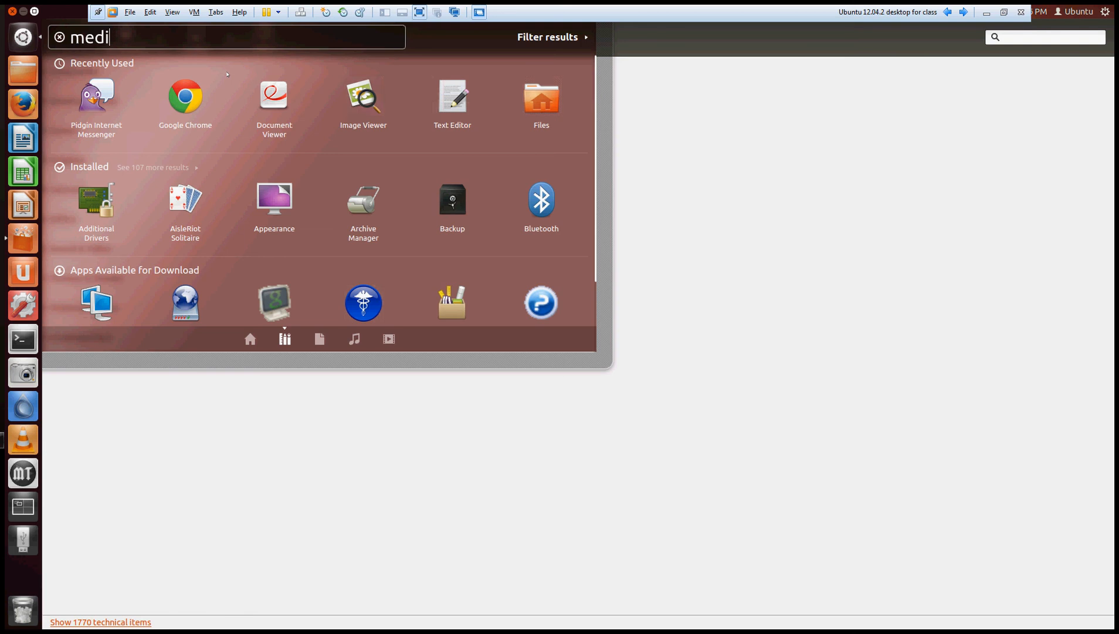
type("a tomb")
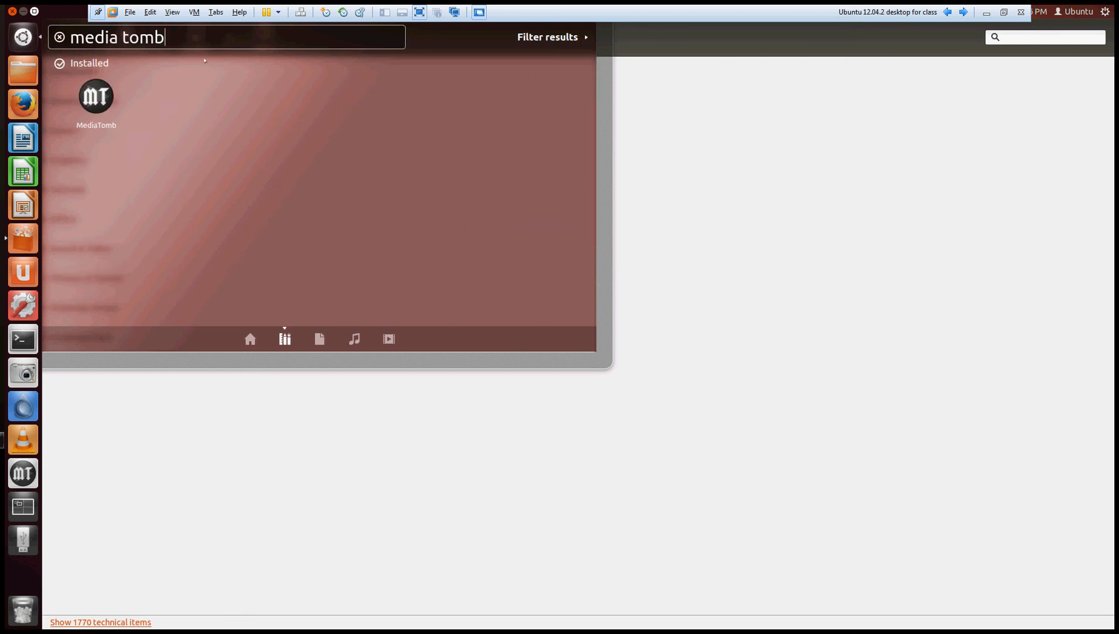
key("BackSpace")
key("BackSpace")
key("BackSpace")
key("BackSpace")
key("BackSpace")
key("BackSpace")
key("BackSpace")
key("BackSpace")
key("BackSpace")
key("BackSpace")
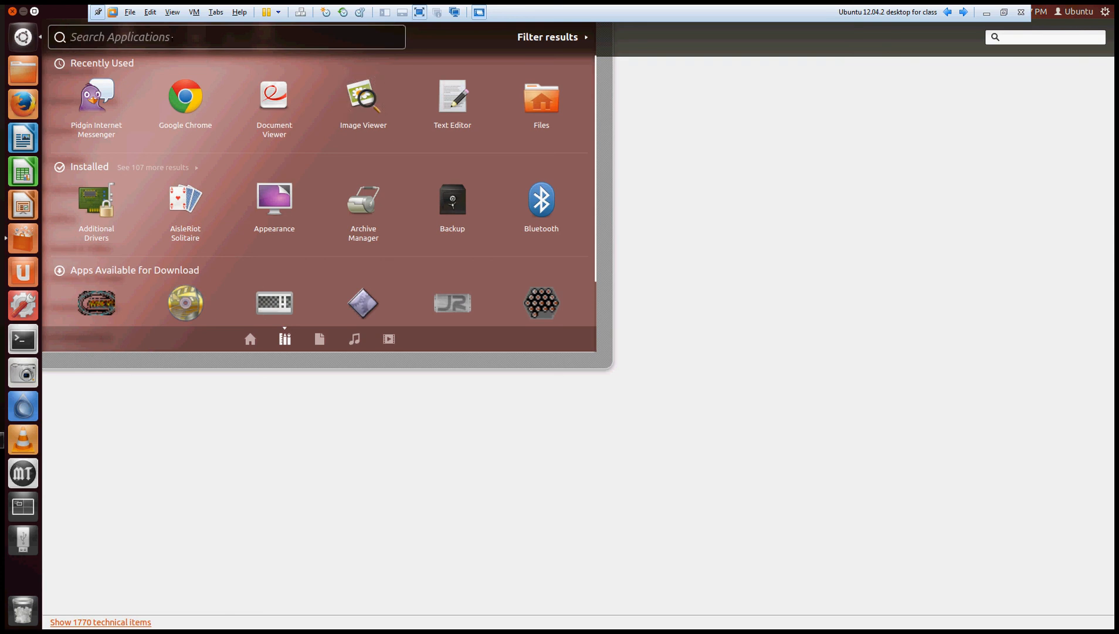
left_click(23, 27)
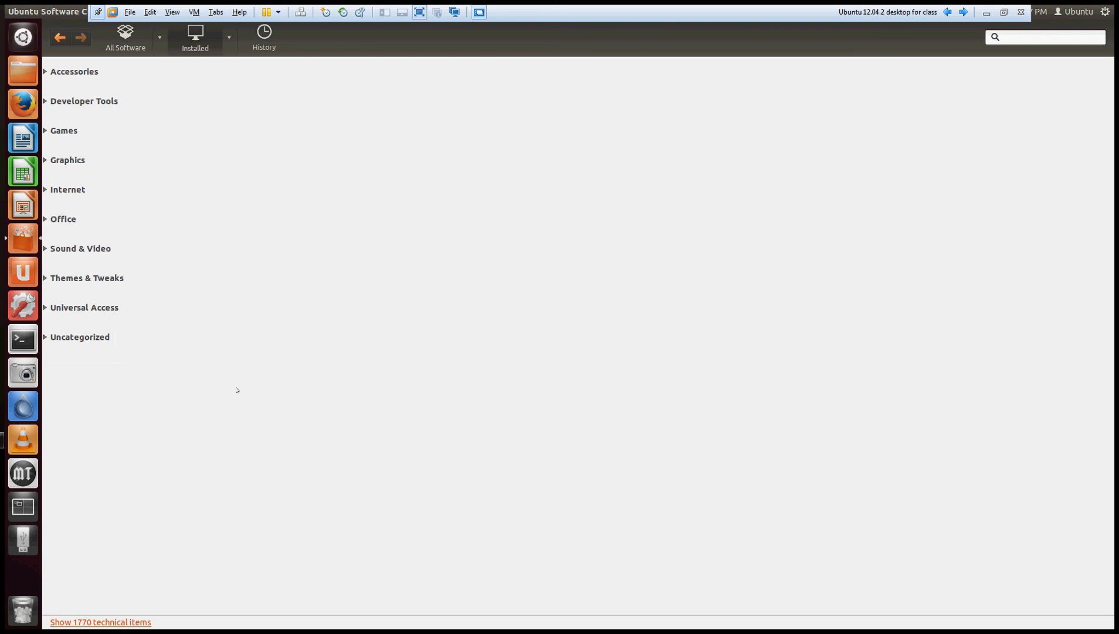
Step: Expand the Uncategorized and Themes & Tweaks categories of the installed software and look through the Themes & Tweaks entries
mouse_move(10, 15)
left_click(45, 337)
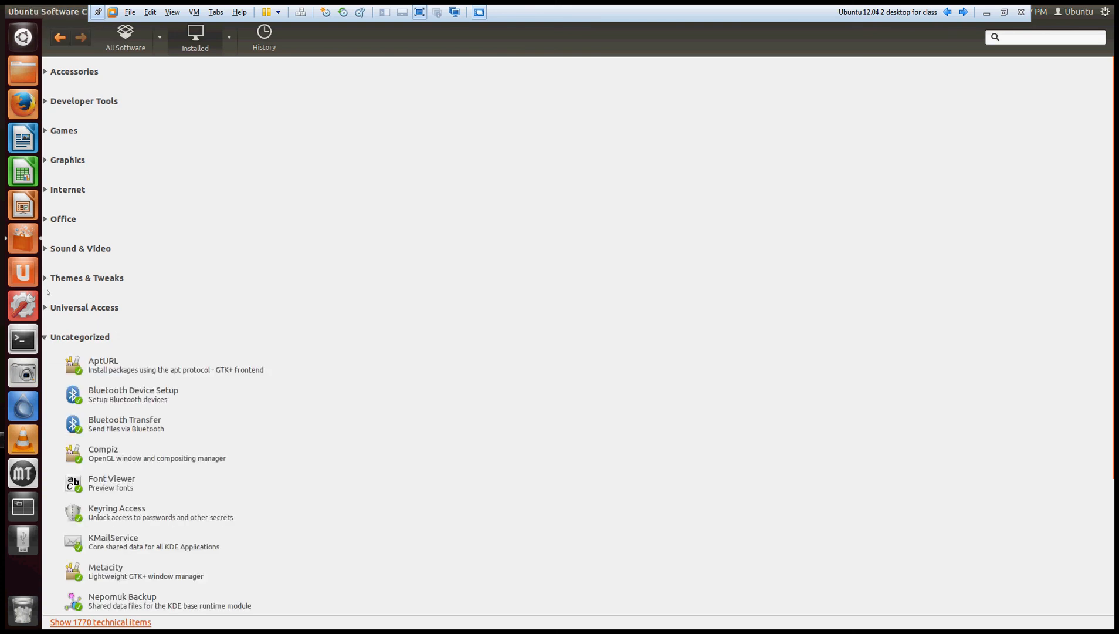
left_click(45, 278)
scroll(129, 288, "down", 10)
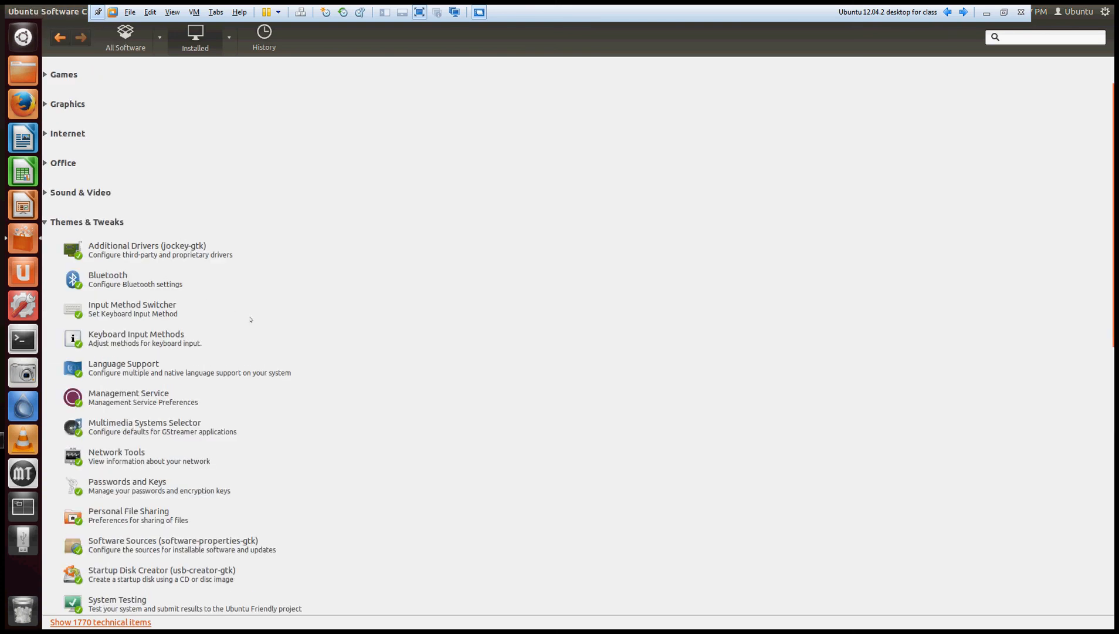
scroll(253, 320, "up", 4)
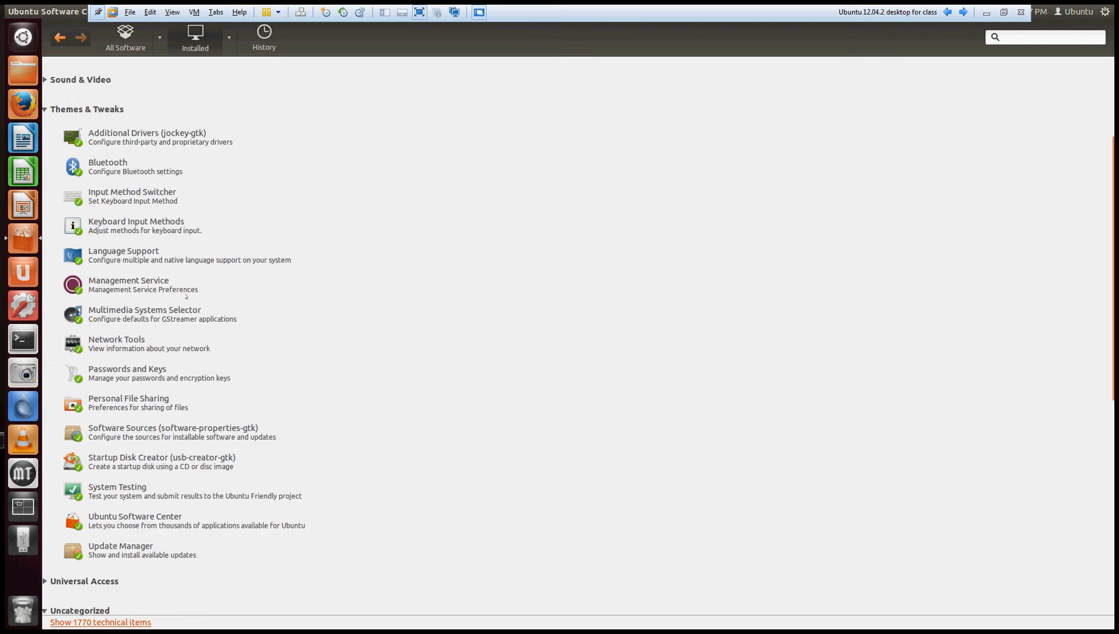
scroll(113, 172, "up", 4)
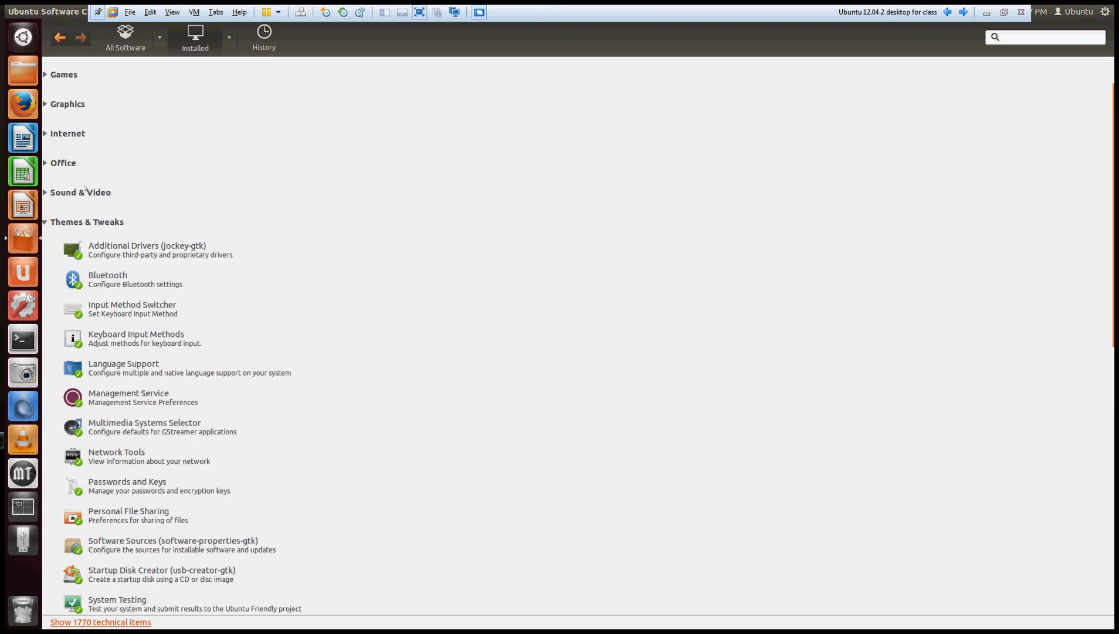
Step: Expand Sound & Video, select VLC media player, and collapse the Sound & Video and Themes & Tweaks categories
left_click(45, 193)
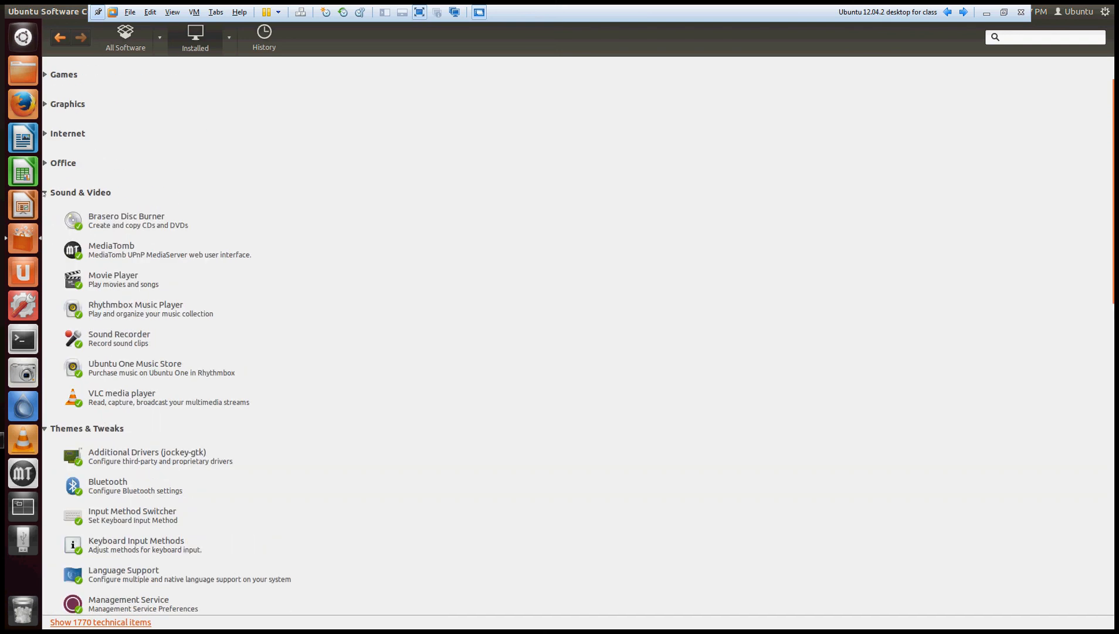
left_click(130, 399)
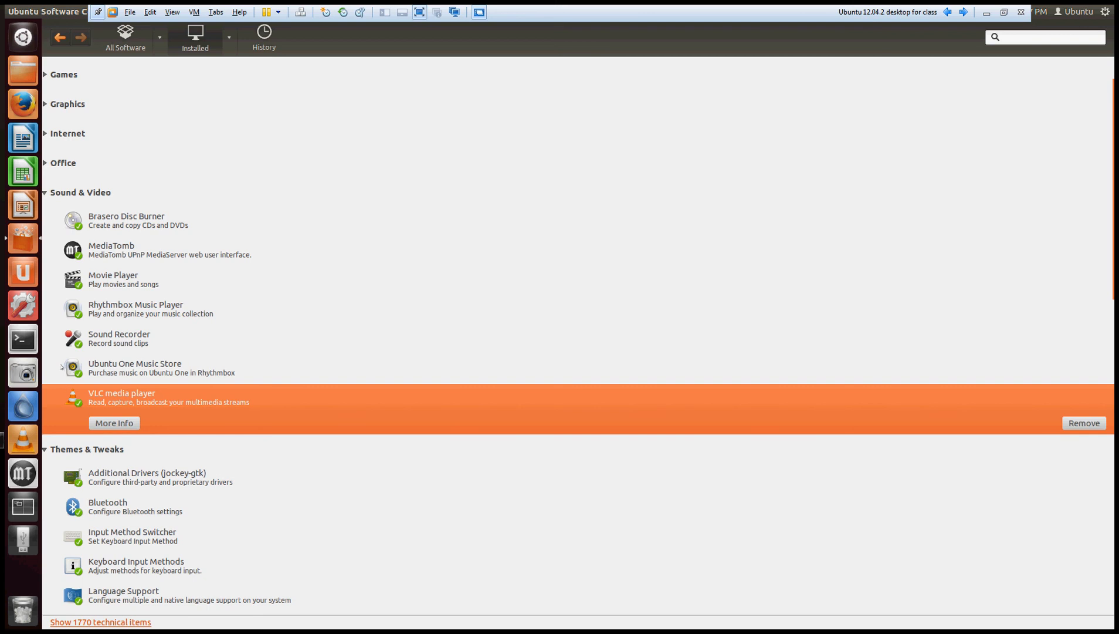
left_click(45, 193)
left_click(45, 222)
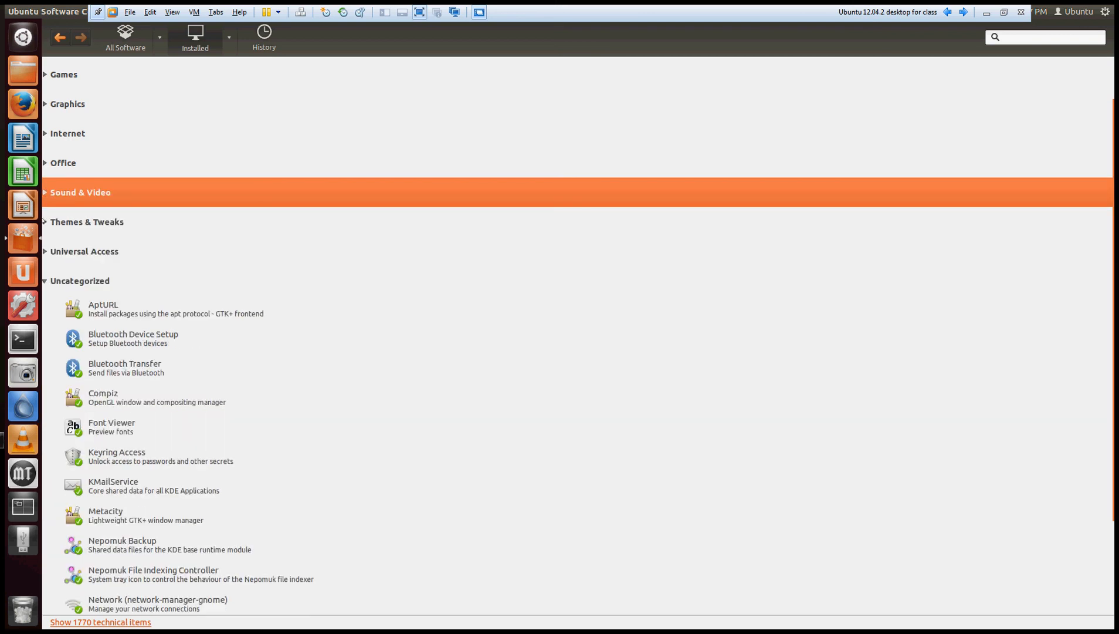
Step: Expand the Graphics category and select GIMP Image Editor followed by Shotwell Photo Manager to view their entries
left_click(45, 105)
left_click(126, 161)
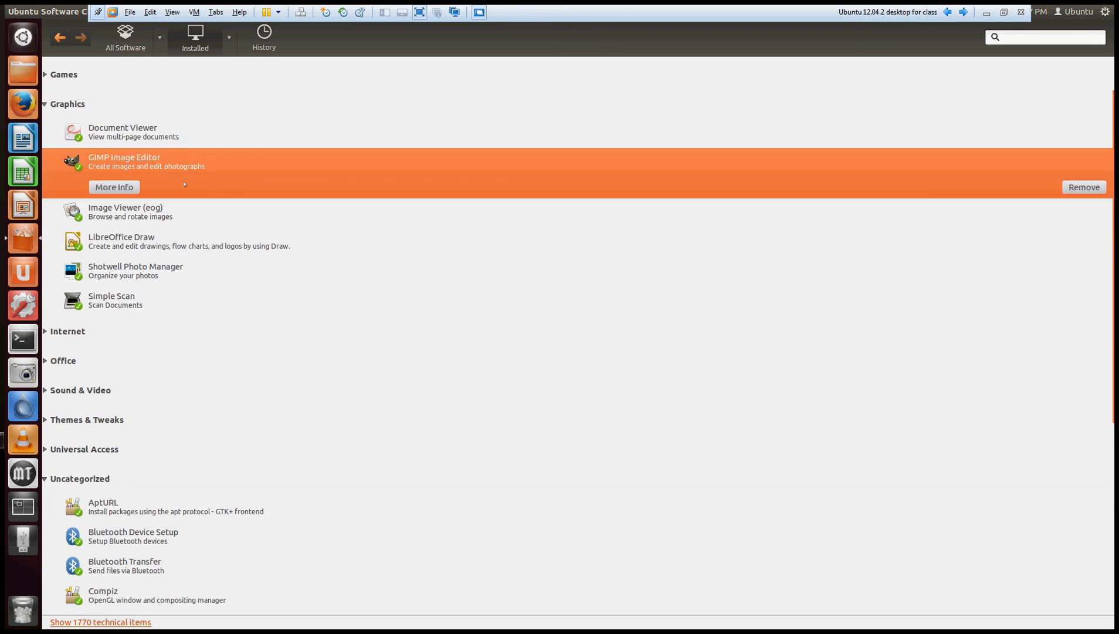
left_click(126, 267)
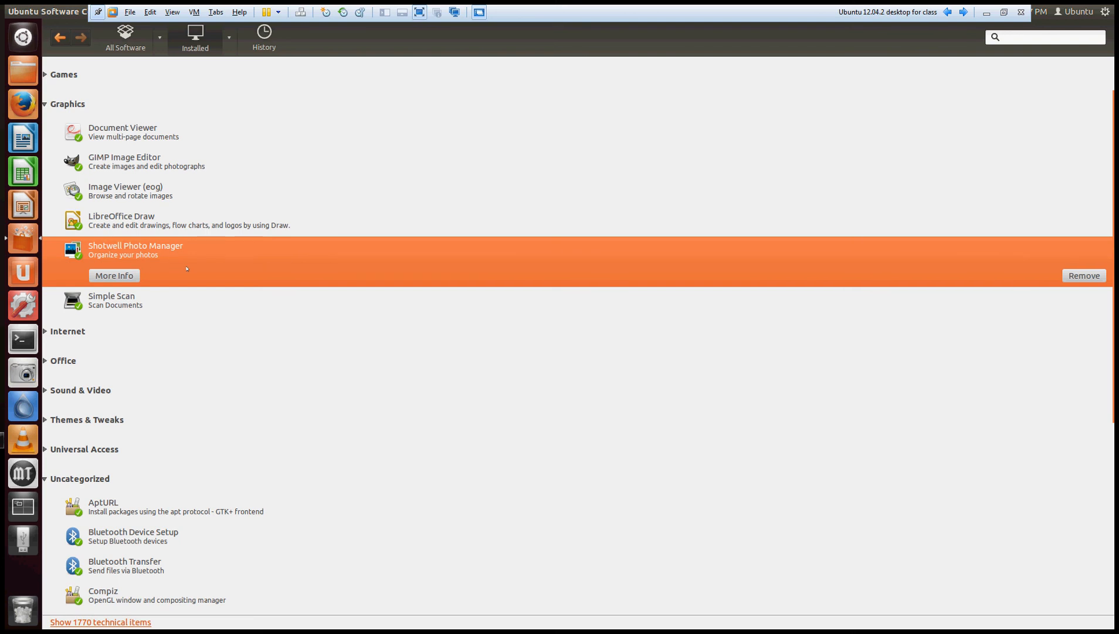